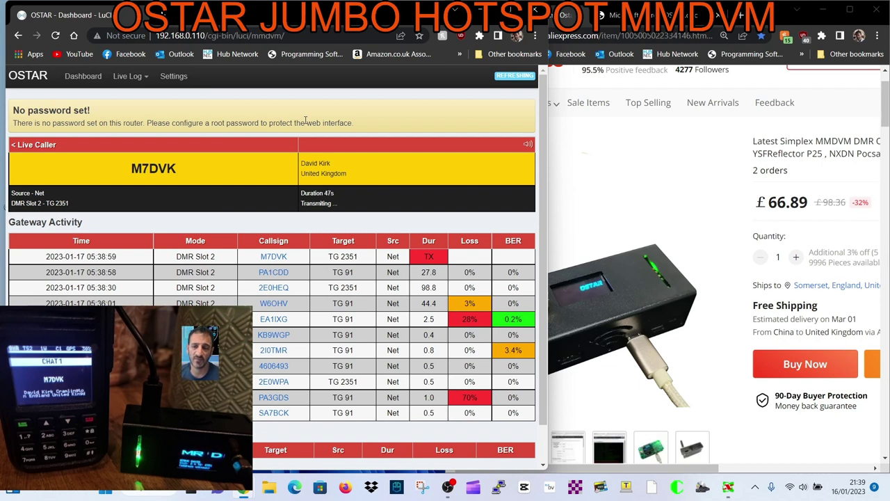
View the live caller and gateway activity on the OSTAR dashboard at full window size, and restore the side-by-side layout
left_click(510, 10)
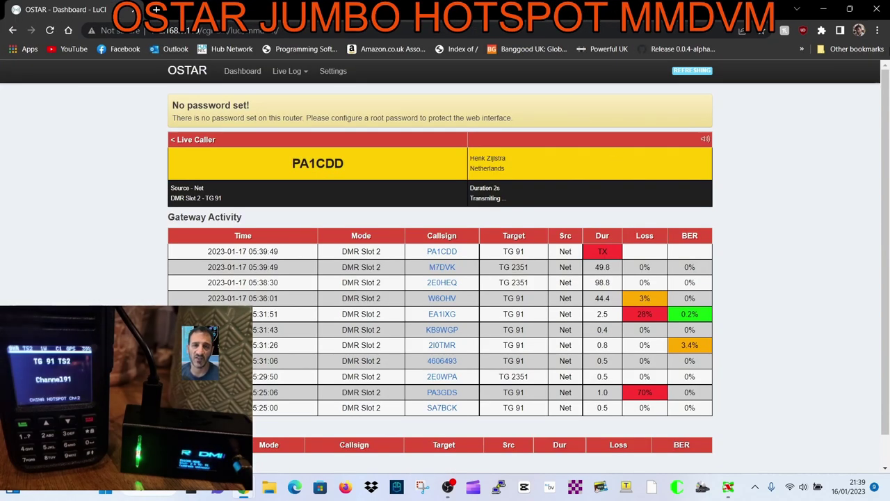
left_click(850, 9)
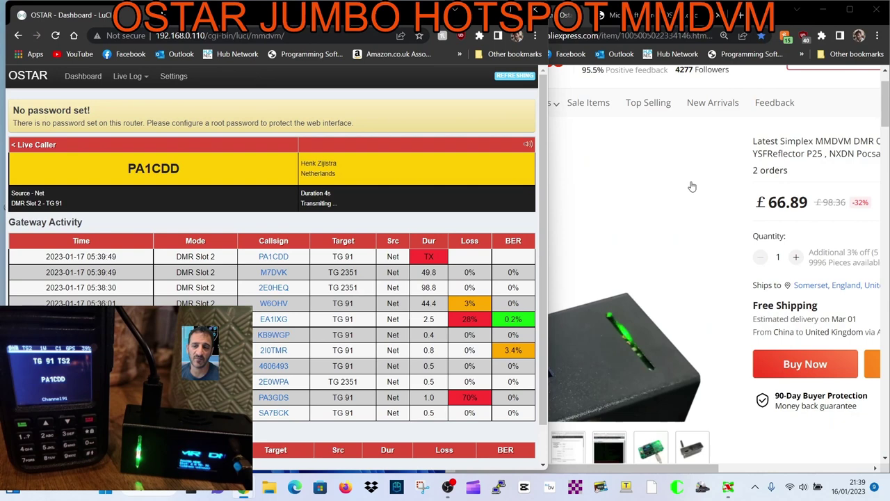
left_click(668, 191)
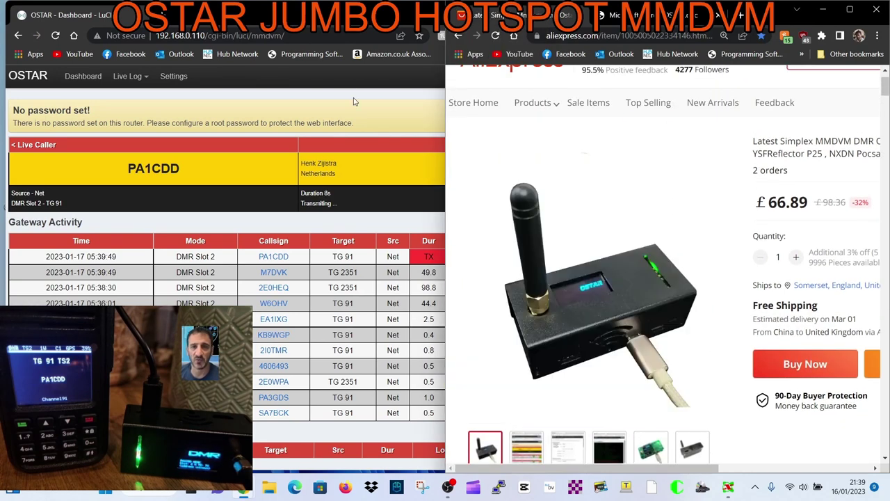
left_click(353, 101)
left_click(499, 9)
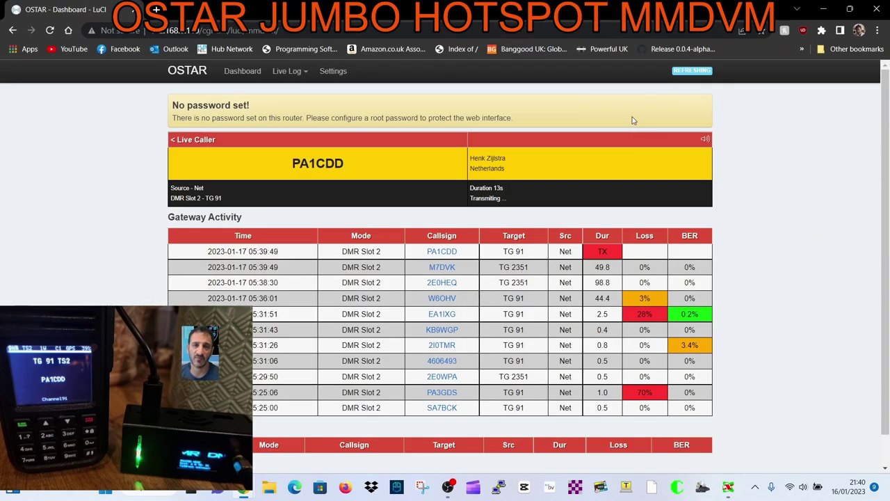
left_click(850, 9)
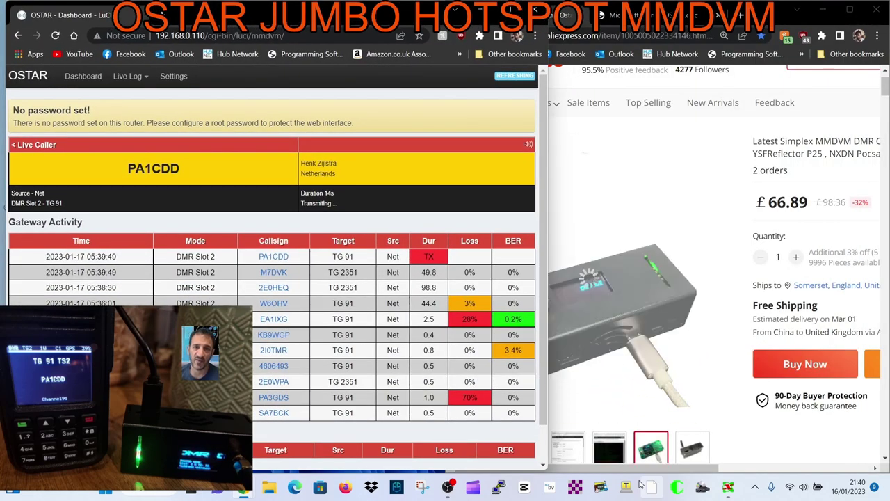
Browse the hotspot's AliExpress product images, including the bare circuit board and the dashboard screenshot
left_click(652, 452)
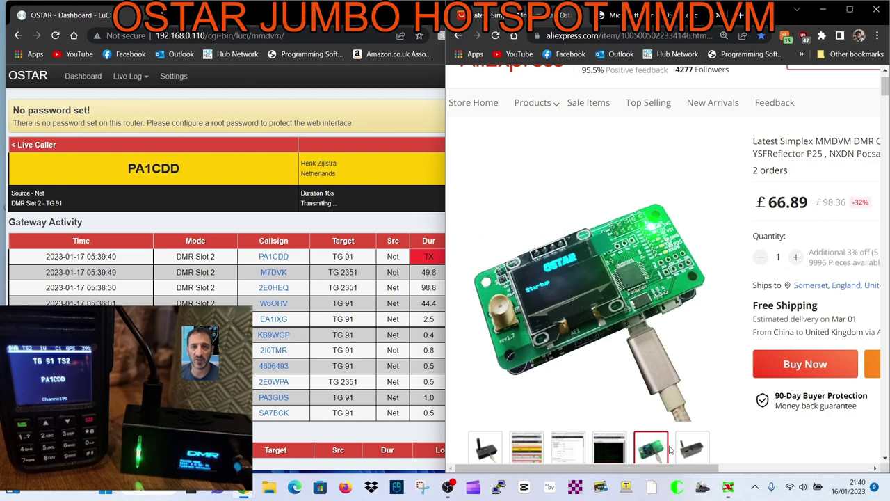
mouse_move(569, 452)
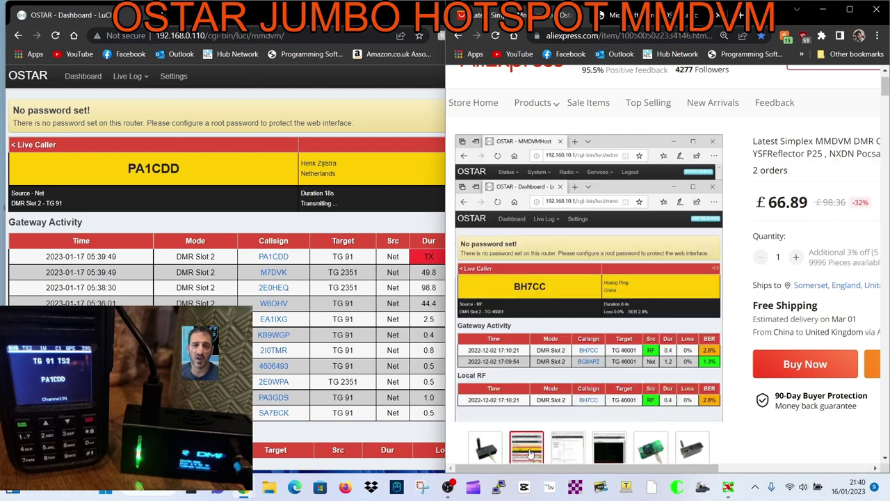
mouse_move(493, 453)
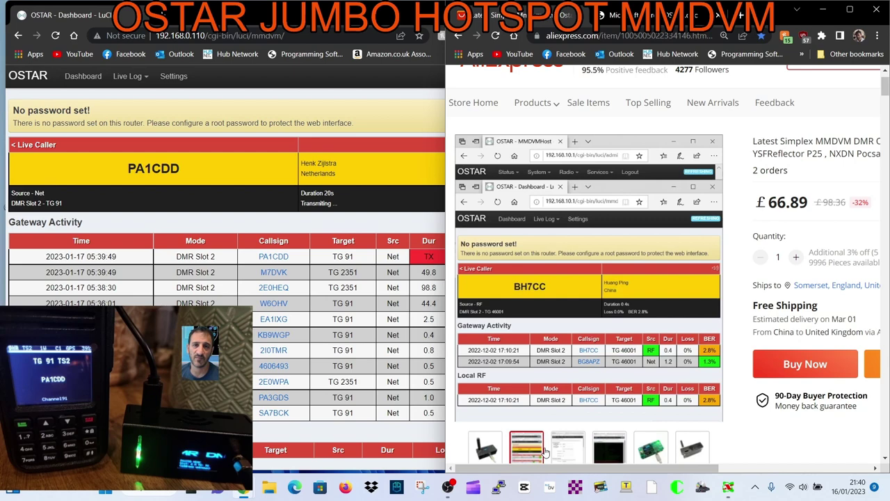
Switch to the OSTAR PDF manual and find the labelled board photos on page 2
left_click(669, 10)
scroll(766, 195, "up", 5)
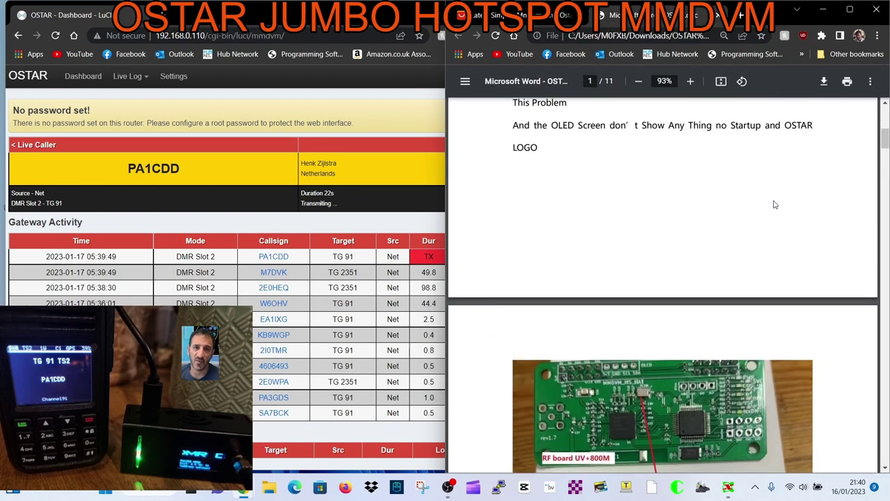
scroll(772, 202, "down", 6)
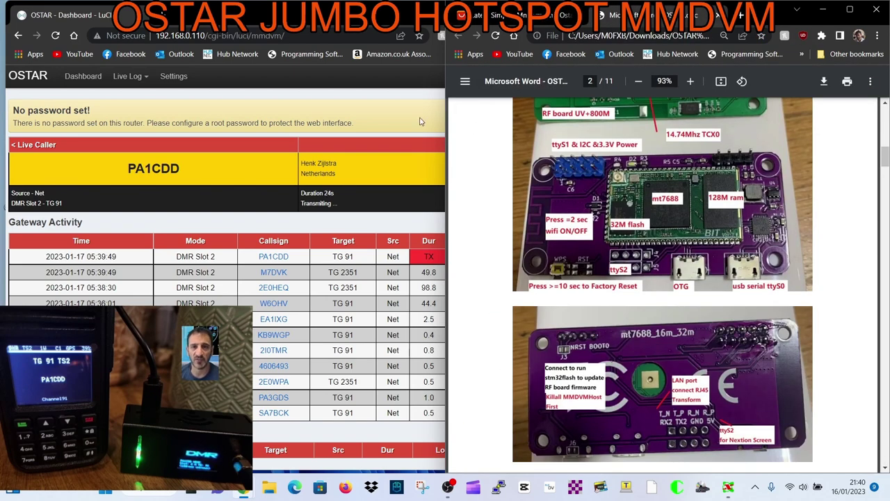
Check the computer's list of available Wi-Fi networks from the system's quick settings, and close it
left_click(380, 107)
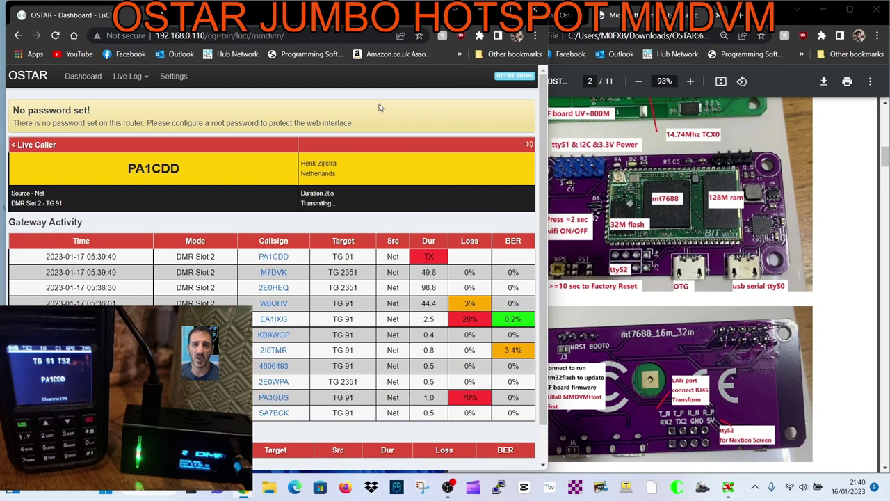
left_click(790, 489)
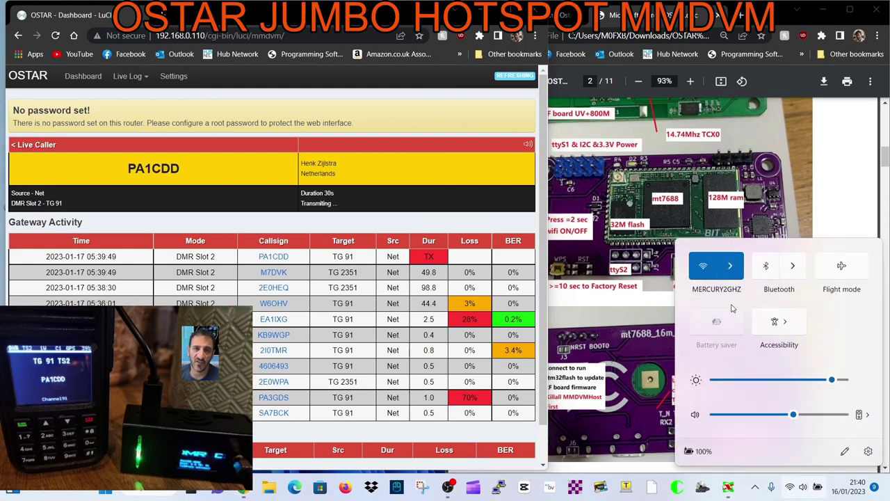
left_click(735, 269)
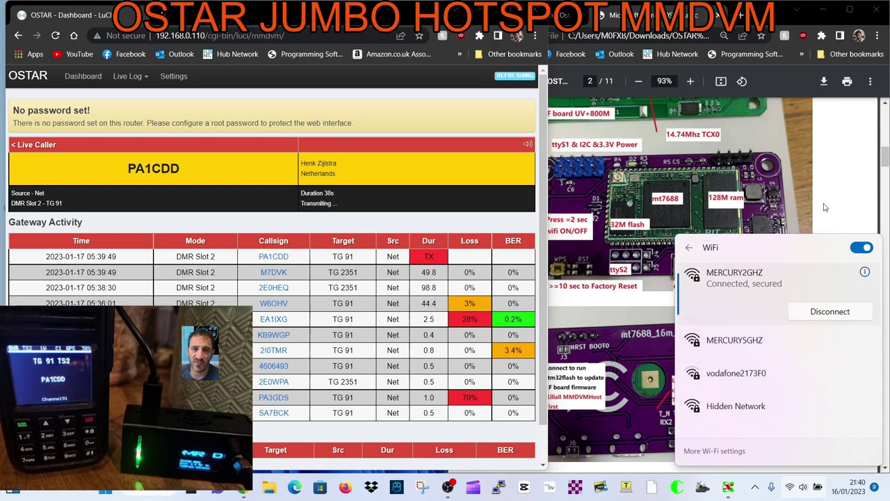
left_click(836, 127)
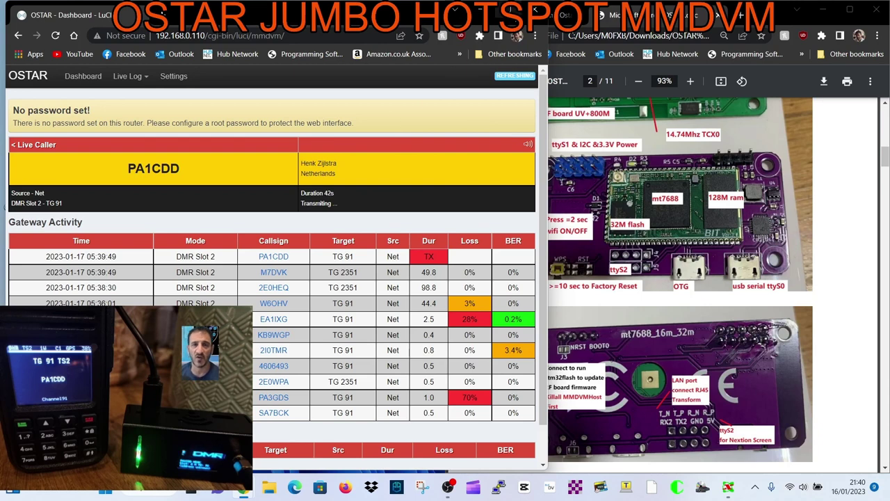
Examine the labelled RF and mt7688 board photos in the PDF manual, including the Wi-Fi and factory reset buttons and the ports
scroll(757, 232, "down", 2)
scroll(756, 232, "up", 1)
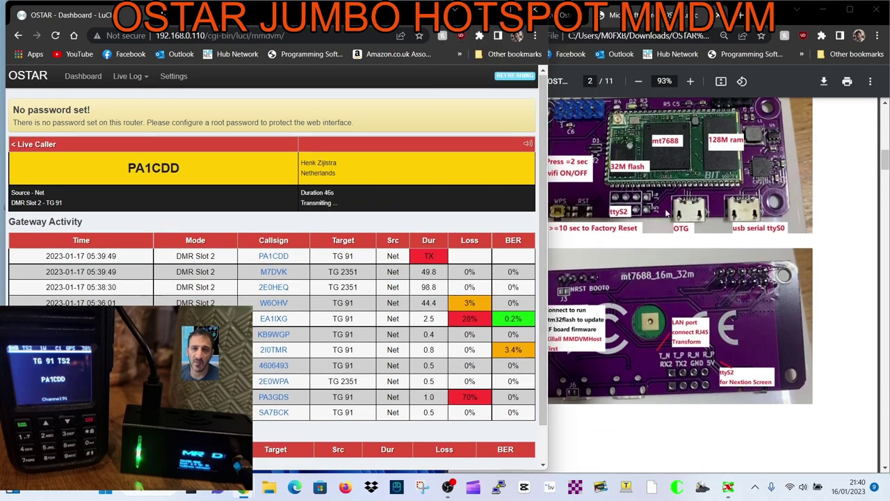
left_click_drag(544, 200, 445, 202)
scroll(753, 254, "up", 3)
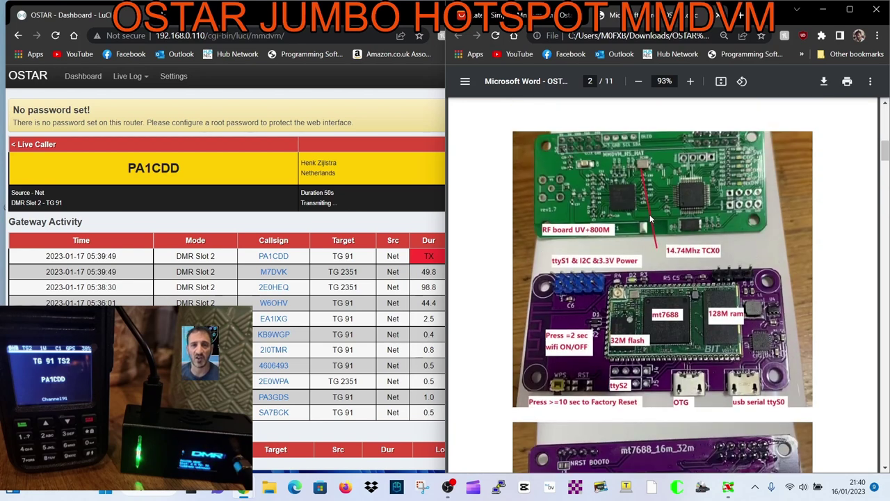
scroll(551, 259, "down", 1)
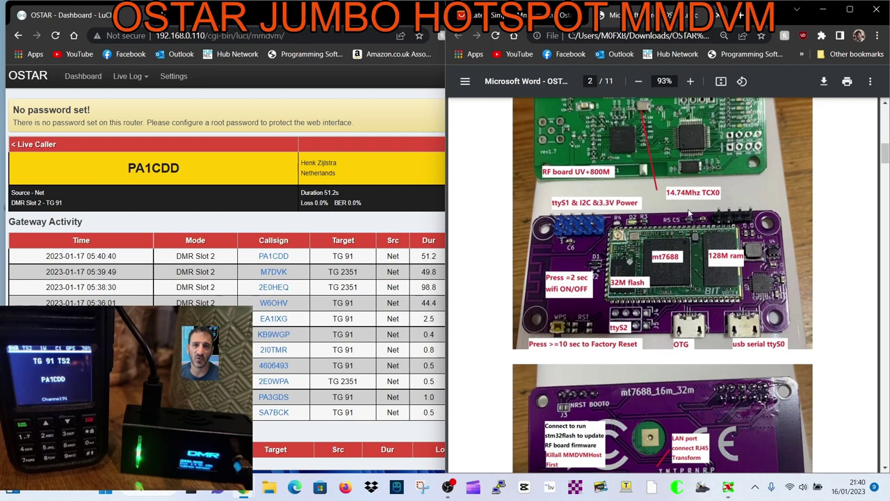
scroll(647, 212, "down", 1)
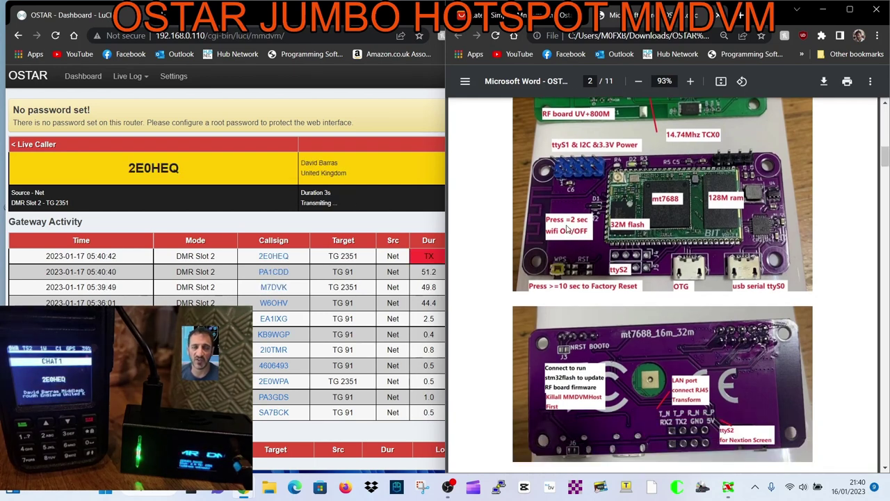
scroll(569, 228, "down", 3)
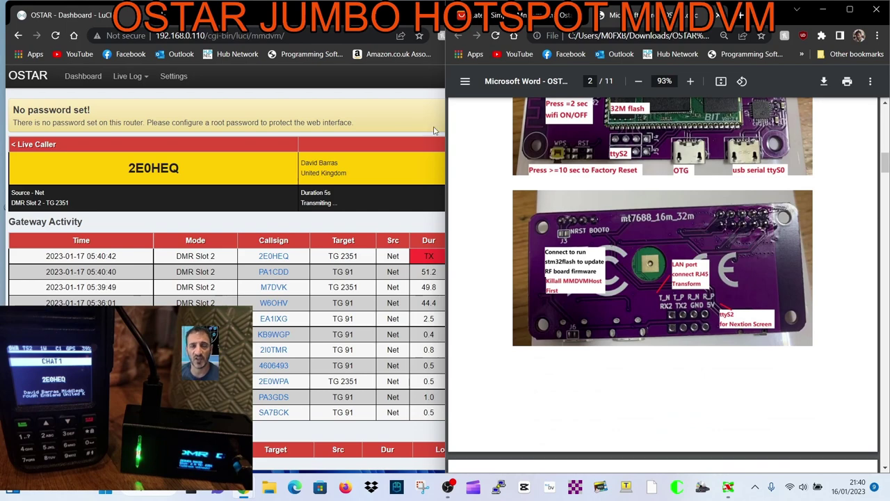
scroll(598, 247, "up", 4)
scroll(626, 257, "up", 1)
Open the hotspot's settings from the full-size dashboard and log in as root with the account password
left_click(412, 110)
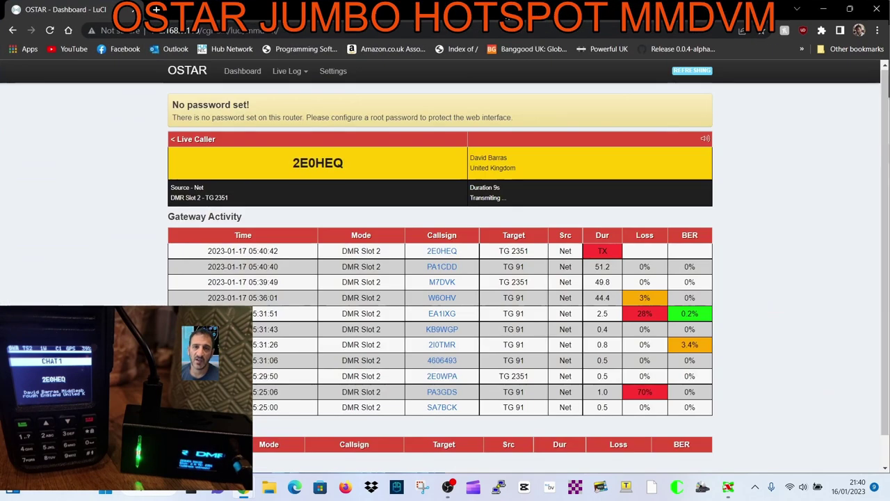
left_click(509, 9)
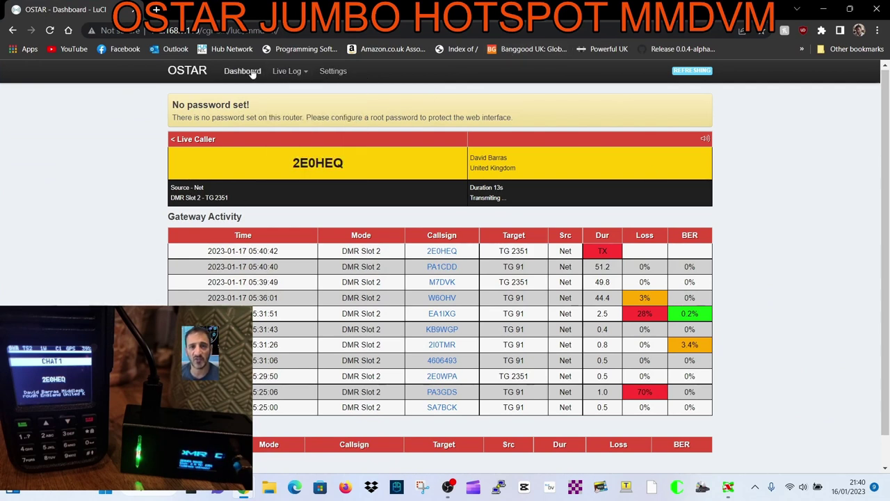
left_click(333, 72)
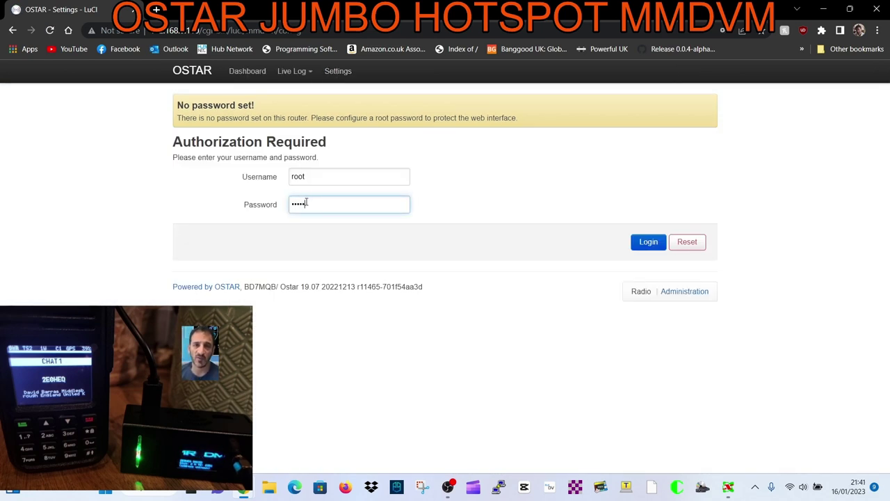
left_click(646, 242)
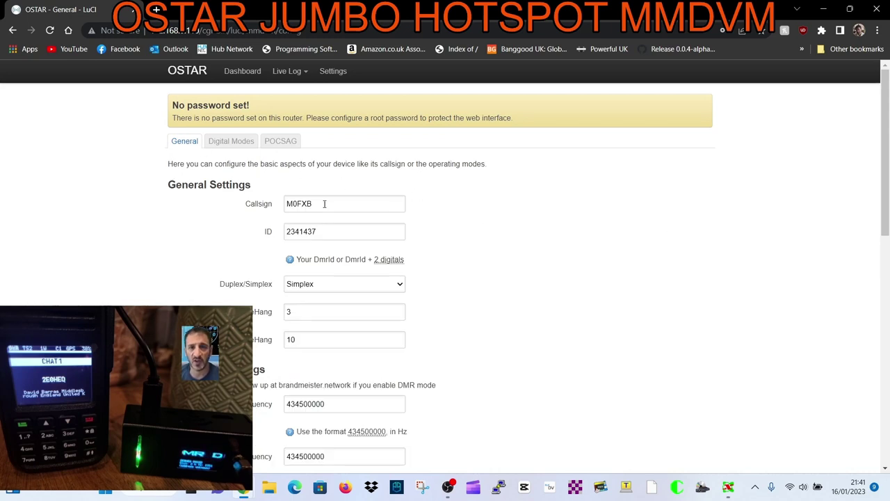
Review the hotspot's General page, covering the callsign, ID, duplex mode, frequency, location and modem settings
scroll(470, 229, "down", 1)
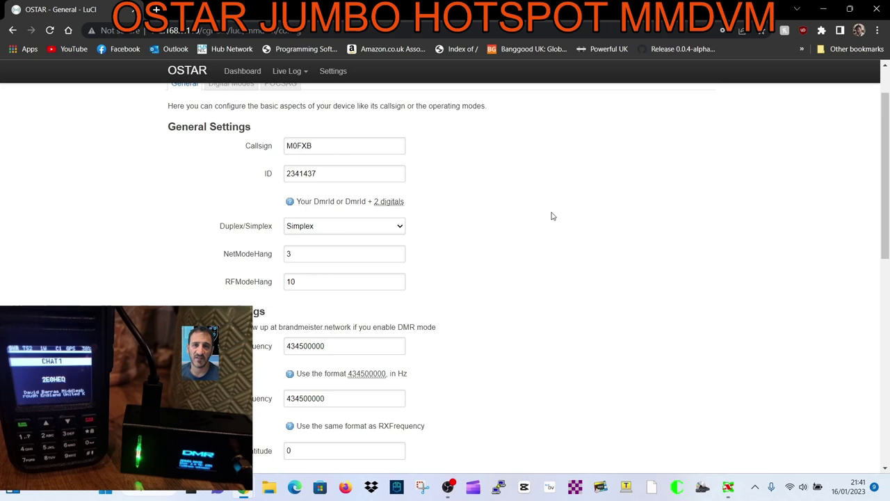
scroll(567, 222, "down", 2)
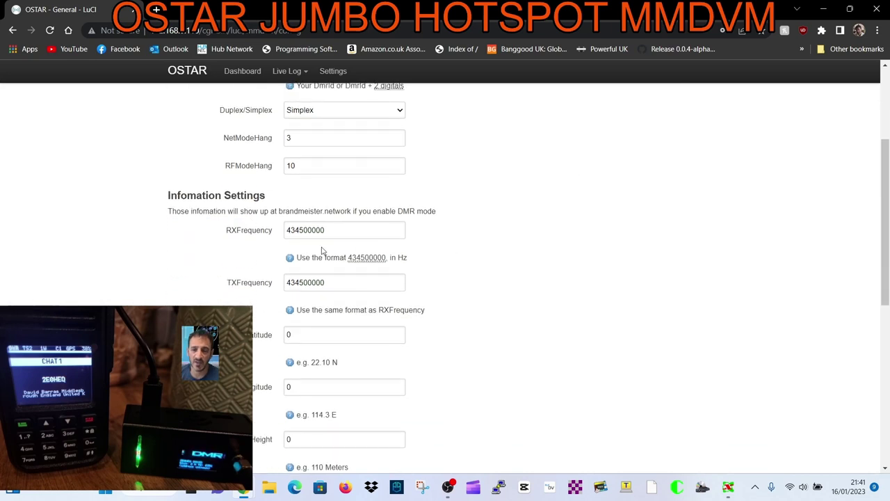
scroll(516, 246, "down", 1)
scroll(318, 267, "up", 1)
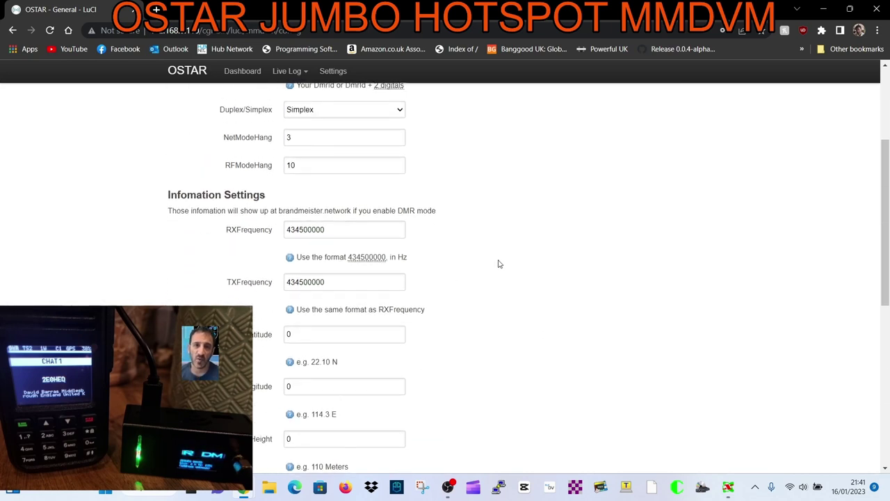
scroll(418, 292, "down", 3)
scroll(427, 236, "up", 1)
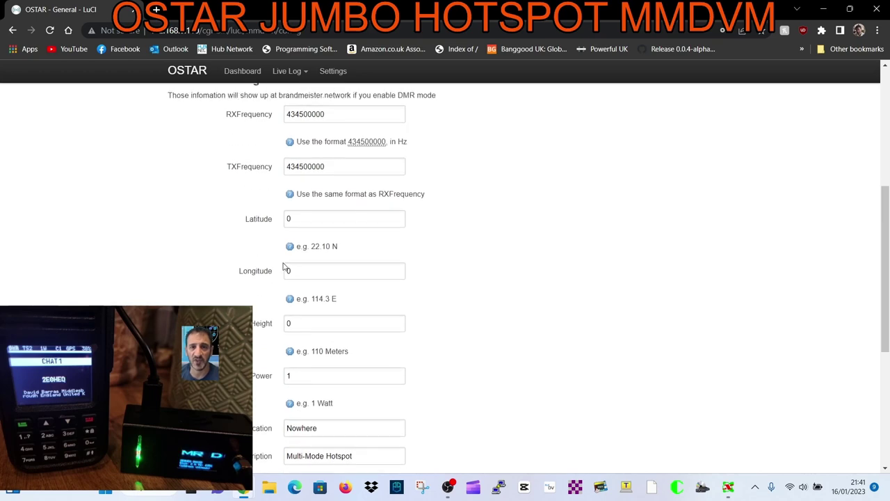
scroll(622, 215, "down", 1)
scroll(628, 222, "down", 3)
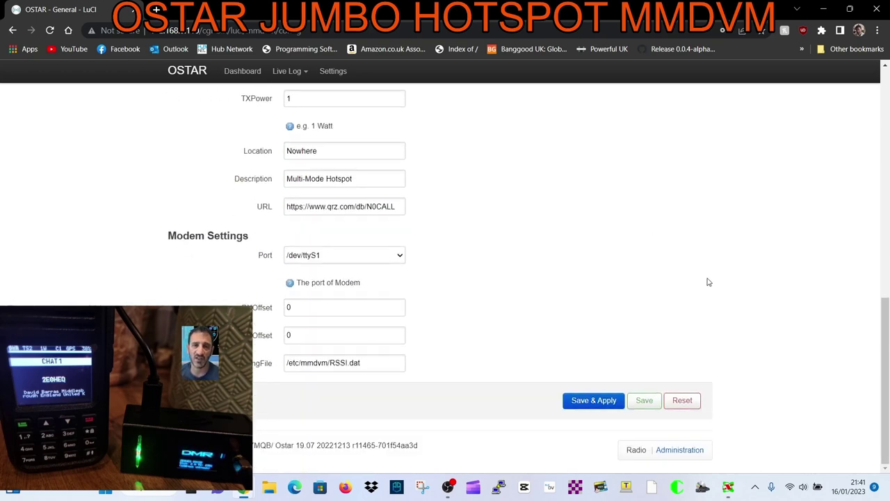
scroll(592, 338, "up", 3)
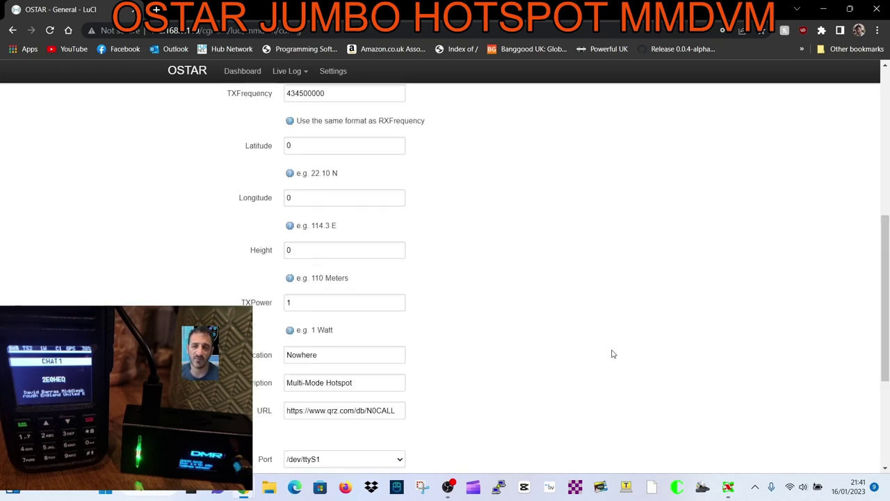
scroll(605, 361, "down", 3)
scroll(542, 314, "up", 8)
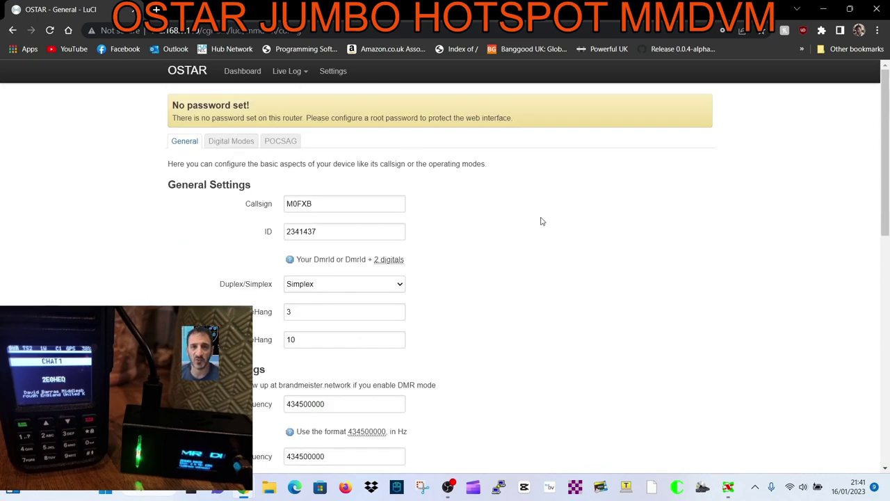
Open the Digital Modes settings and review the DMR options, such as color code, server and password
left_click(235, 144)
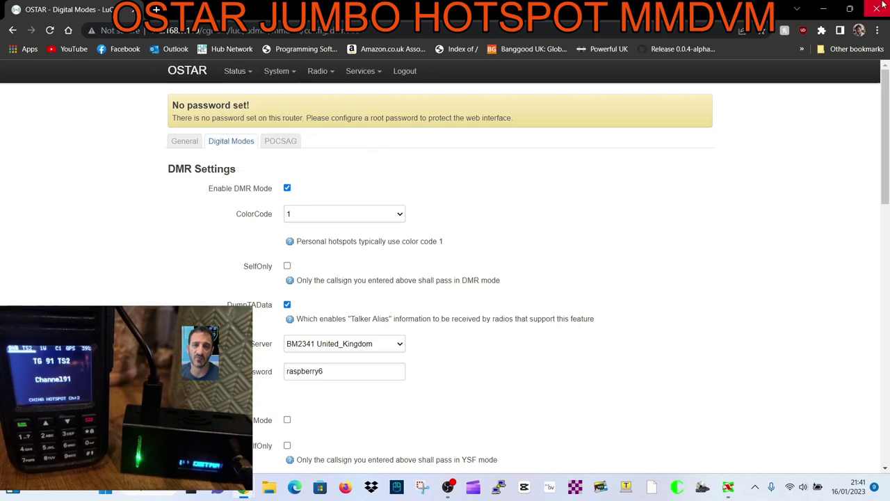
left_click(850, 9)
scroll(756, 240, "down", 2)
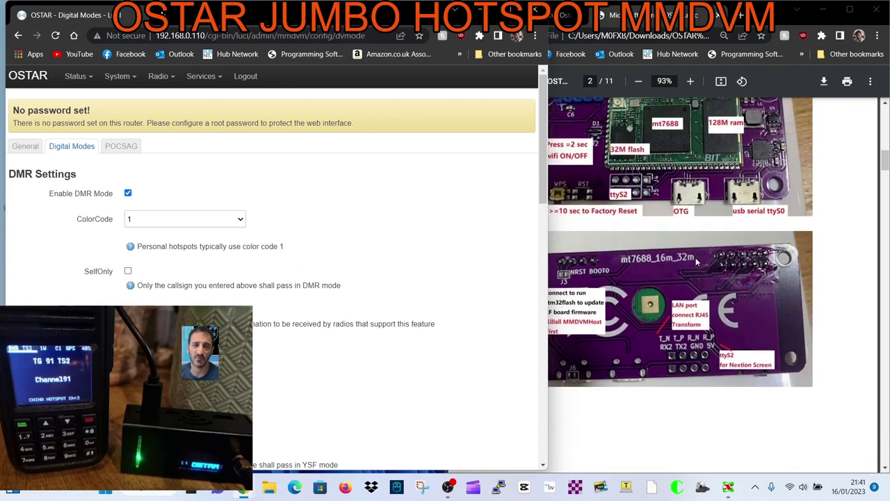
left_click(515, 11)
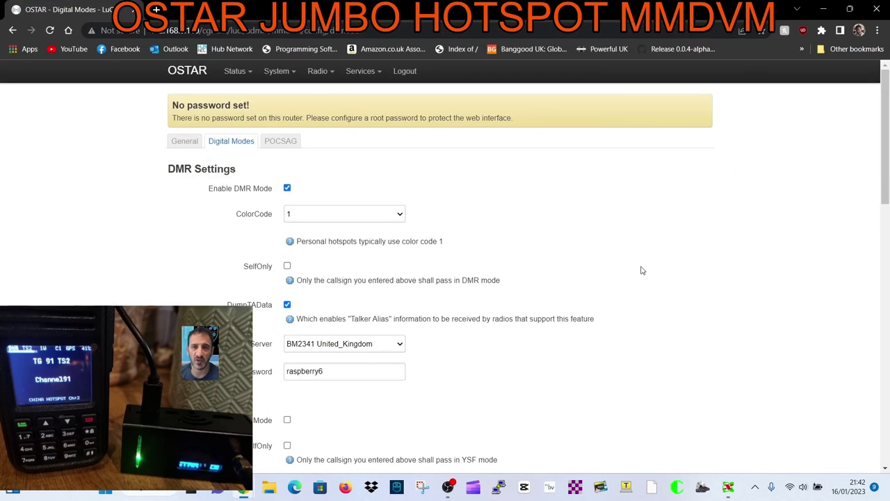
scroll(642, 271, "down", 1)
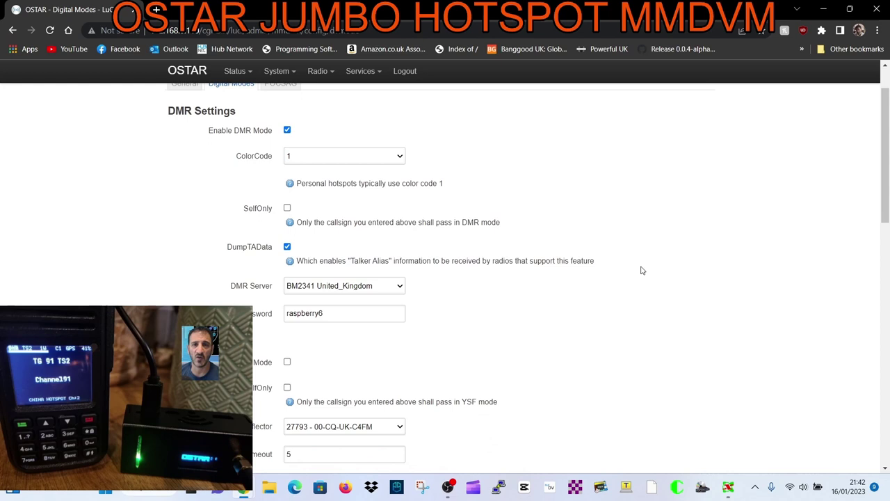
scroll(642, 270, "up", 1)
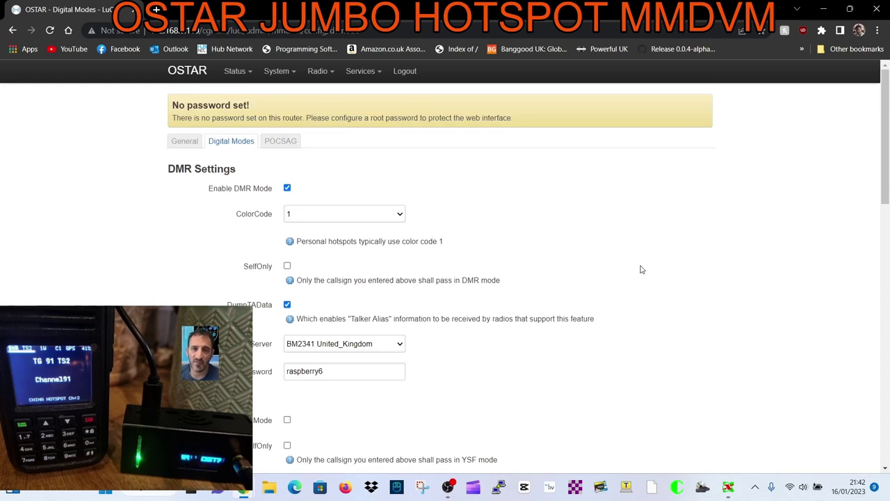
Review the DMR and YSF settings on the Digital Modes page, including the list of available YSF startup reflectors
scroll(642, 270, "down", 2)
scroll(626, 279, "up", 2)
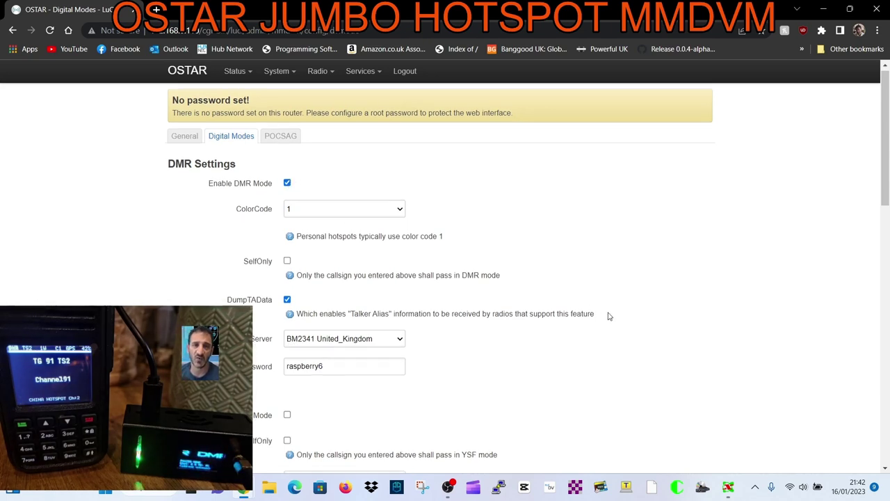
scroll(647, 295, "down", 1)
scroll(670, 280, "down", 2)
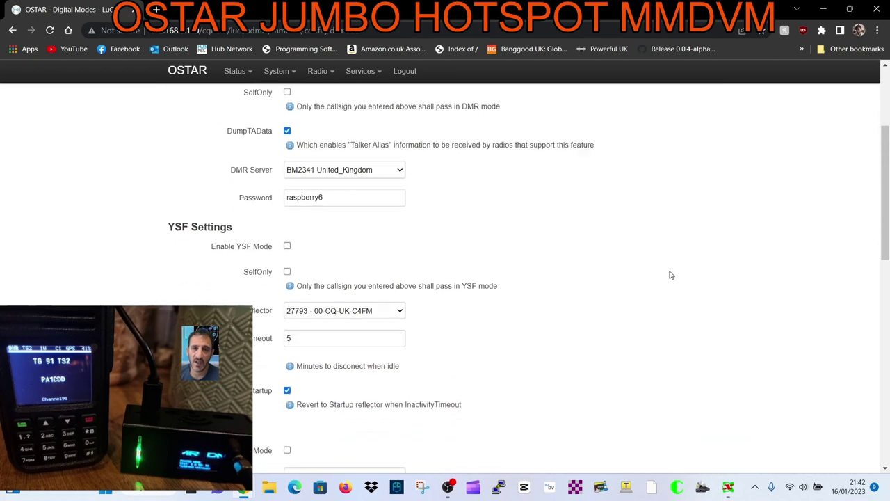
scroll(670, 275, "up", 3)
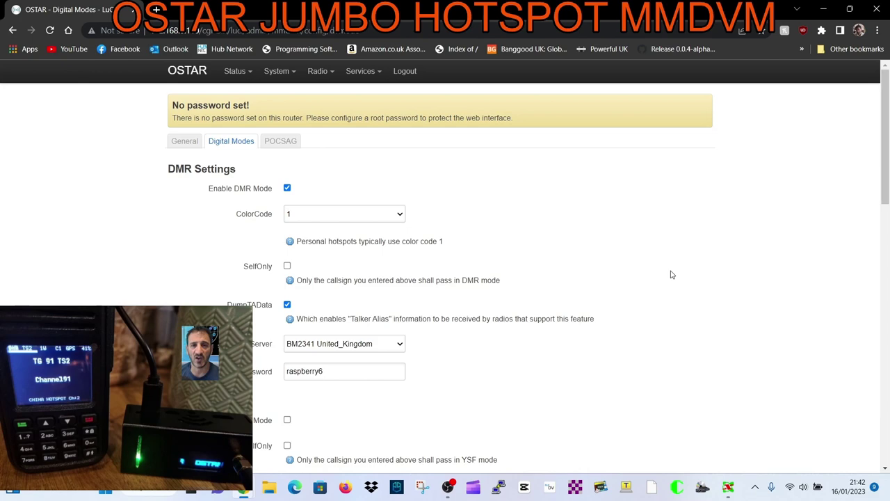
scroll(672, 271, "down", 3)
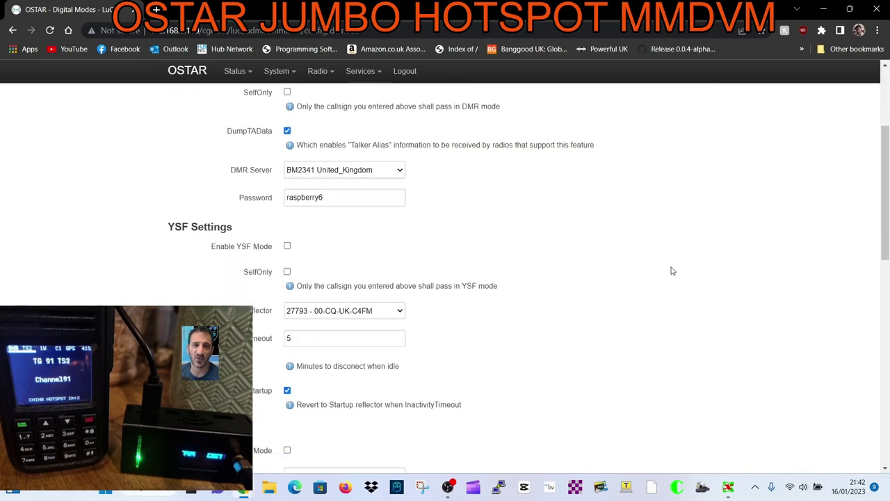
scroll(575, 244, "up", 1)
scroll(576, 244, "down", 2)
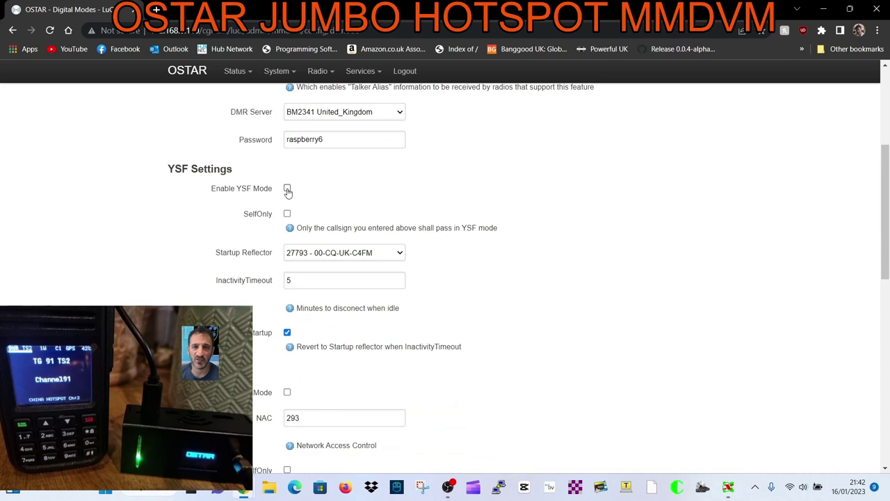
left_click(401, 253)
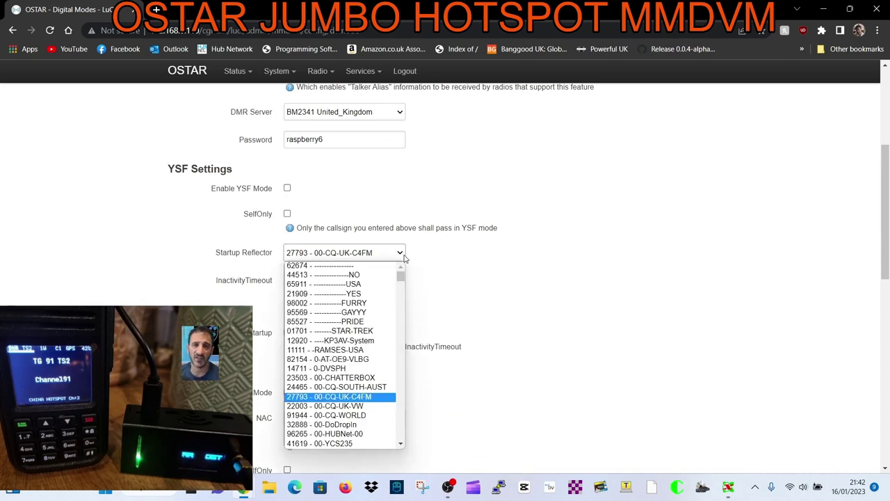
left_click(403, 254)
scroll(574, 246, "down", 2)
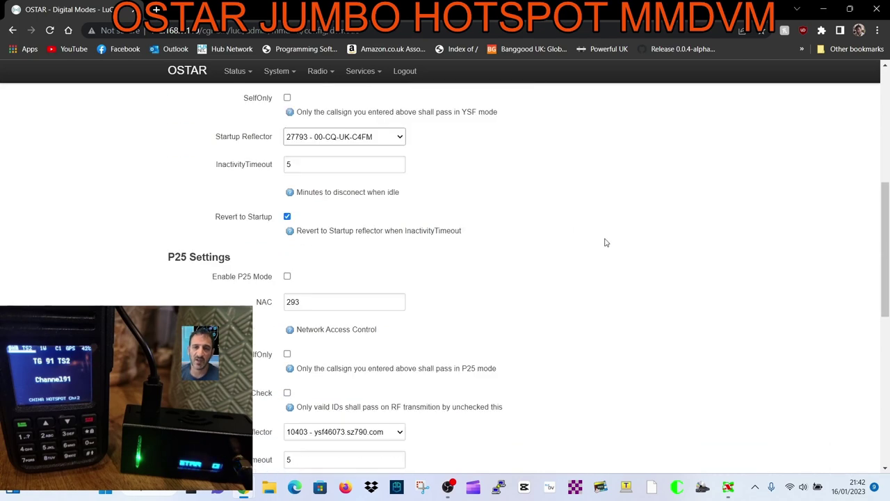
Review the P25, NXDN and D-Star settings, including the callsign module choices offered for D-Star
scroll(606, 242, "down", 4)
scroll(609, 242, "down", 3)
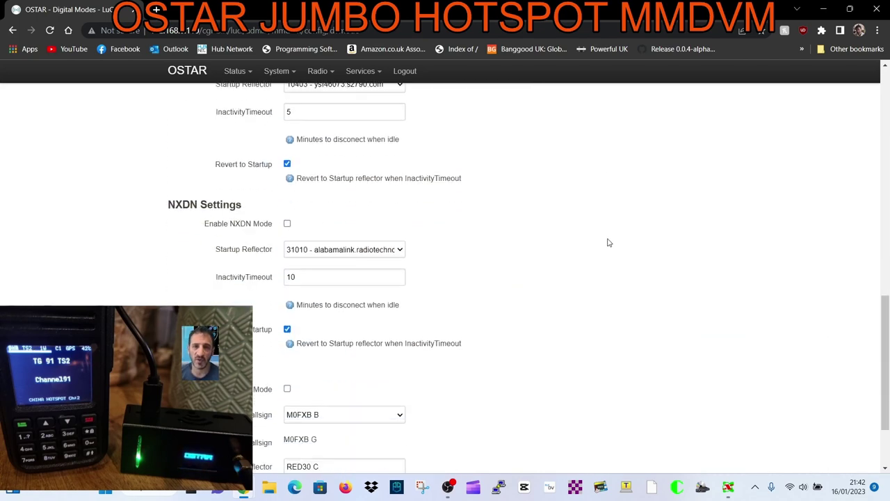
scroll(608, 242, "up", 4)
scroll(609, 242, "down", 2)
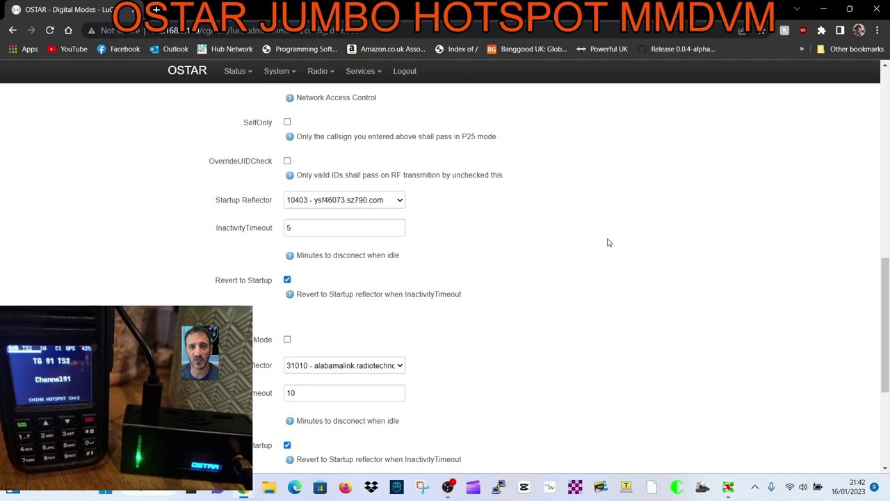
scroll(609, 242, "down", 4)
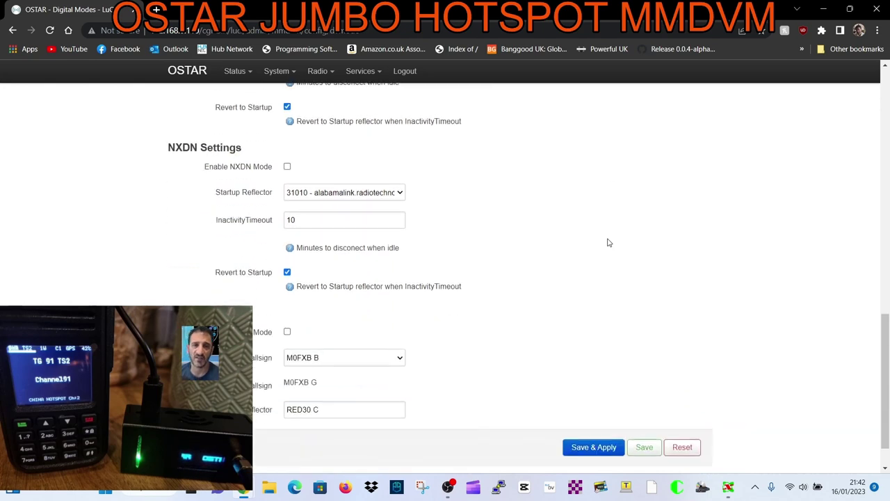
left_click(400, 316)
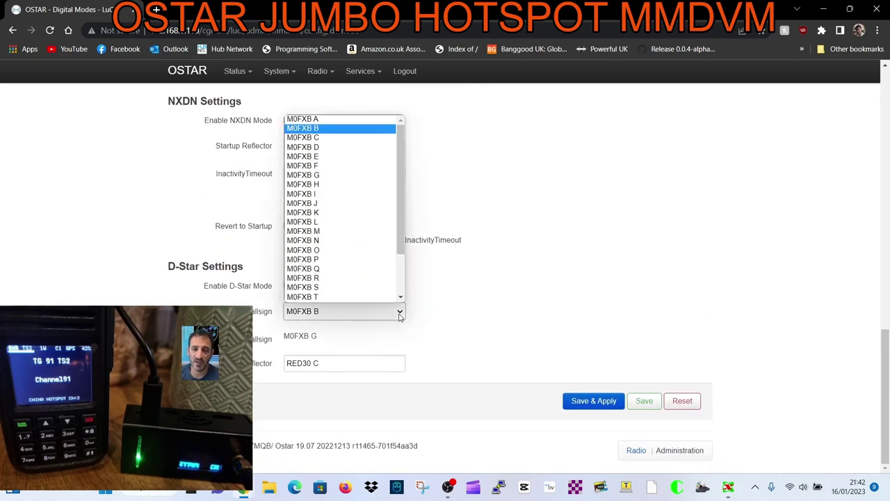
left_click(399, 313)
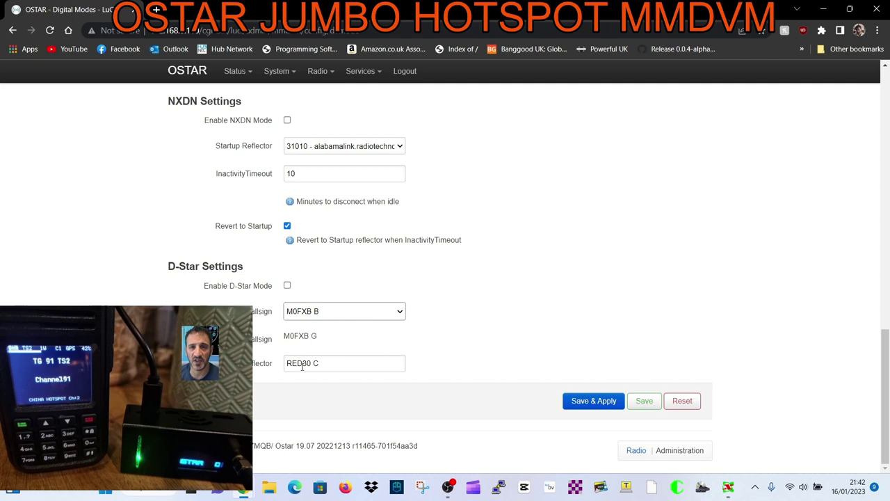
Change the D-Star reflector to REF30 C and save the digital mode settings without applying them
left_click(303, 364)
key("BackSpace")
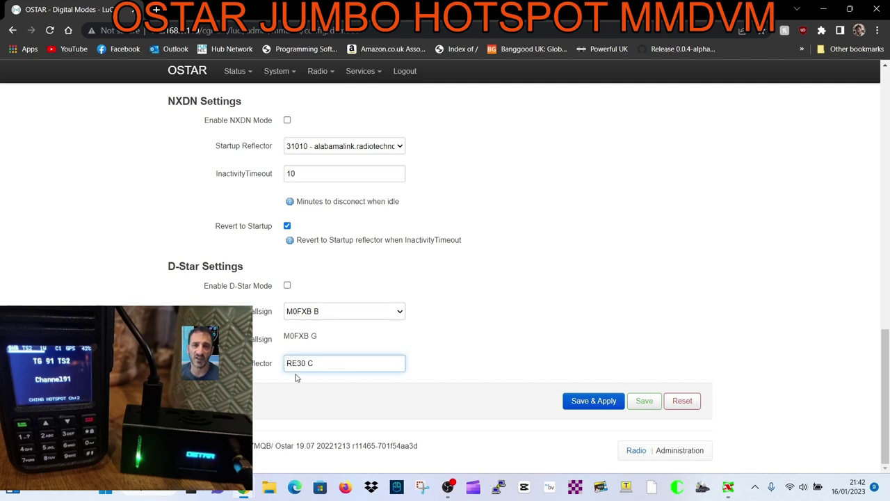
type("f")
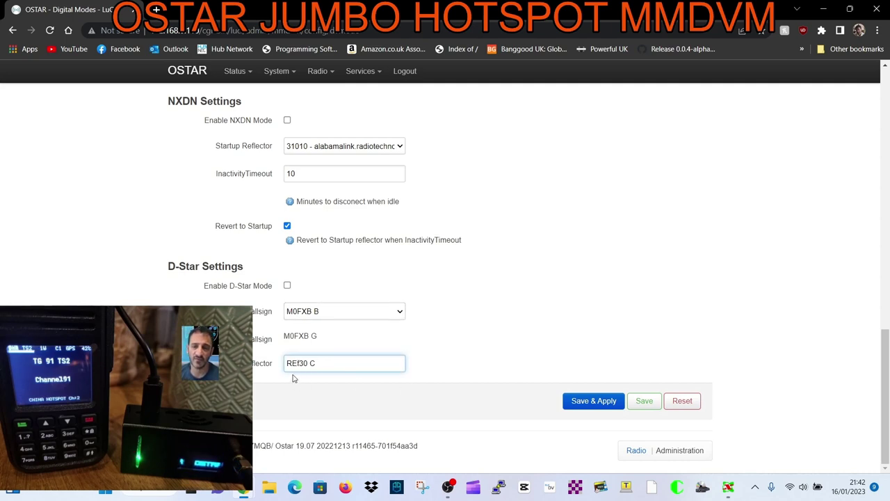
key("BackSpace")
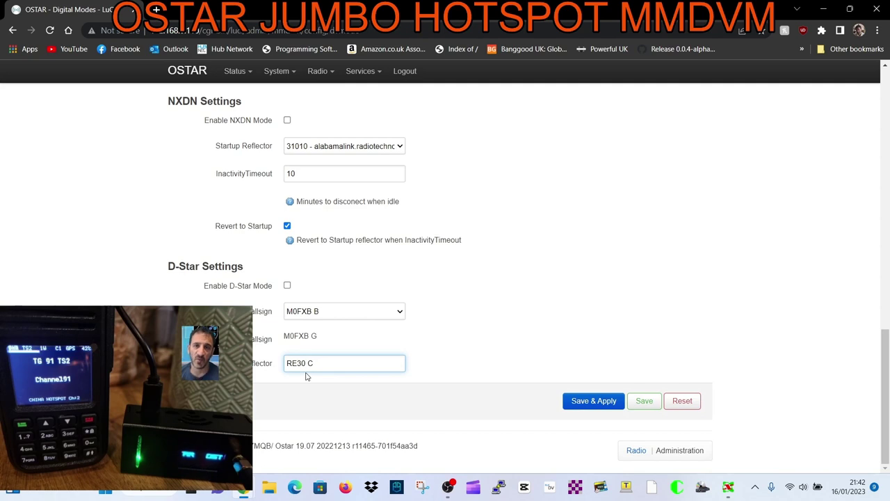
key("Caps_Lock")
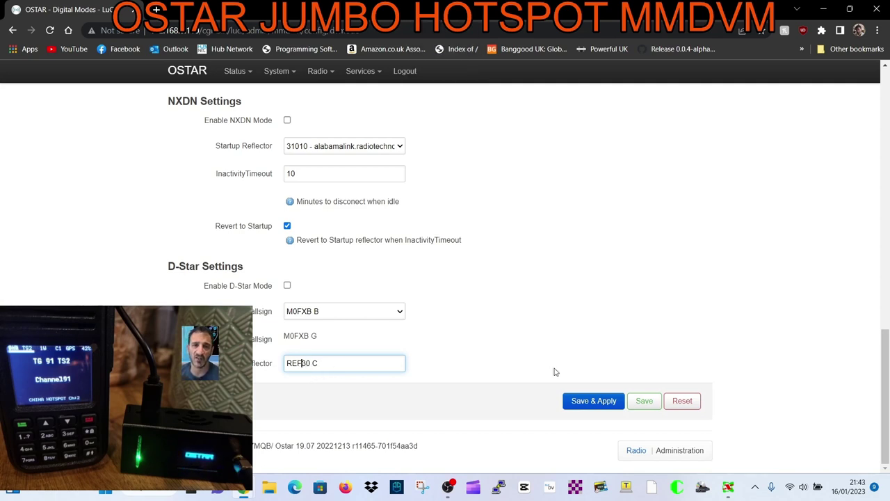
left_click(645, 403)
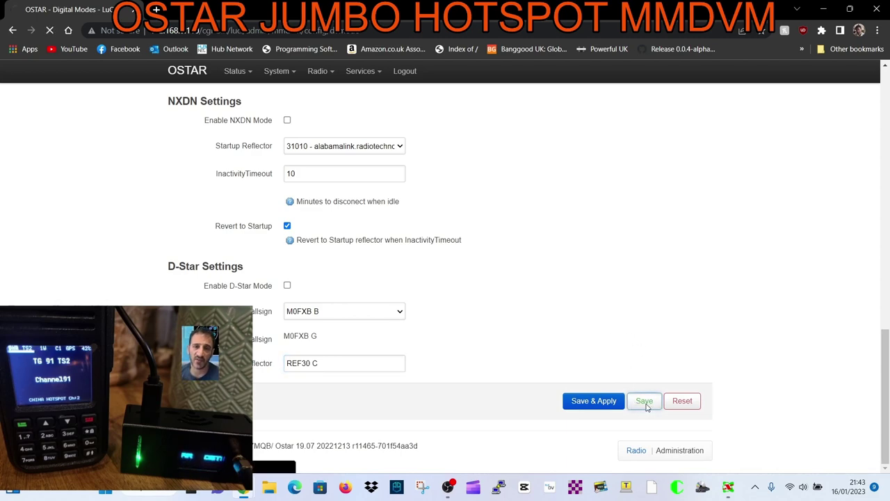
Look over the Travelmate service's overview and wireless stations, and scan radio0 for Wi-Fi networks
scroll(594, 246, "up", 15)
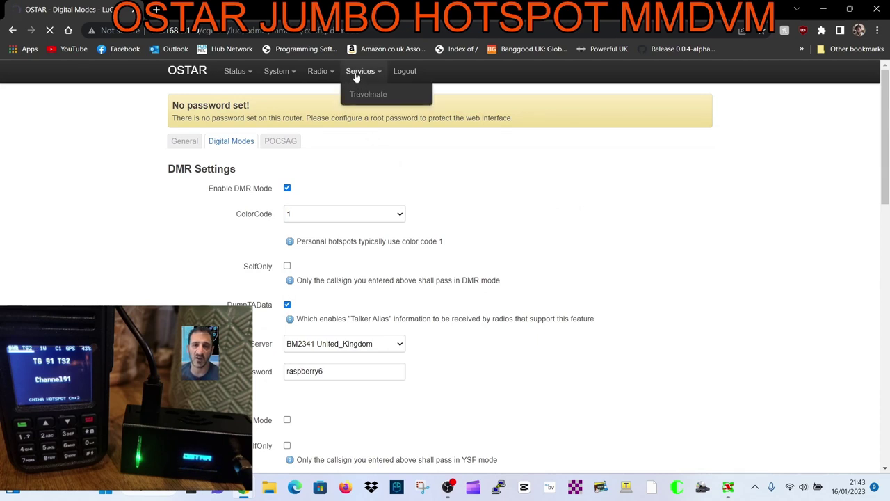
mouse_move(354, 80)
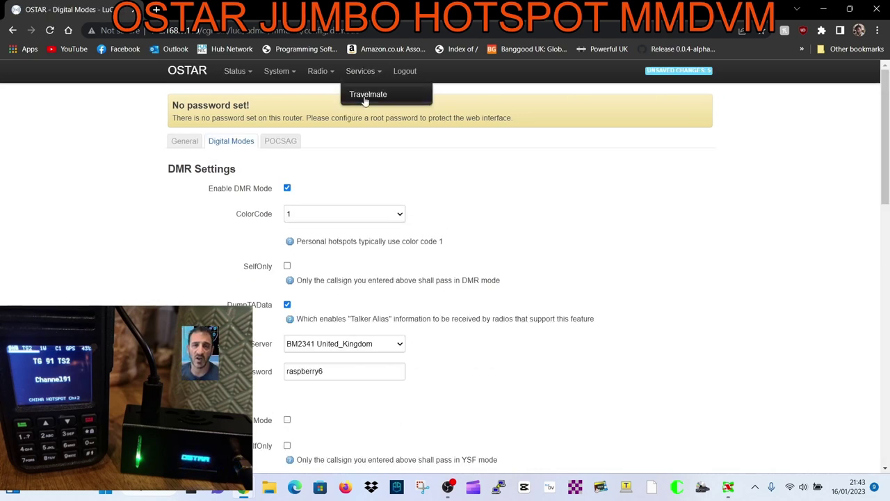
left_click(365, 98)
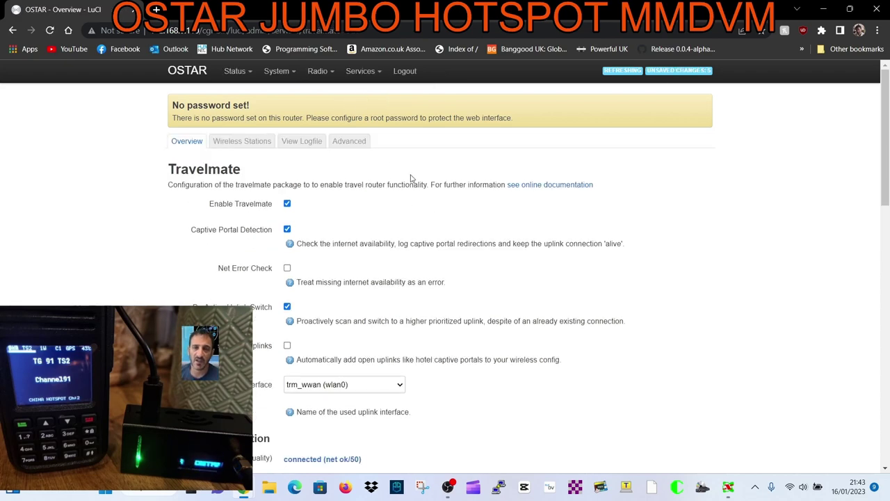
scroll(411, 209, "down", 3)
scroll(411, 249, "up", 3)
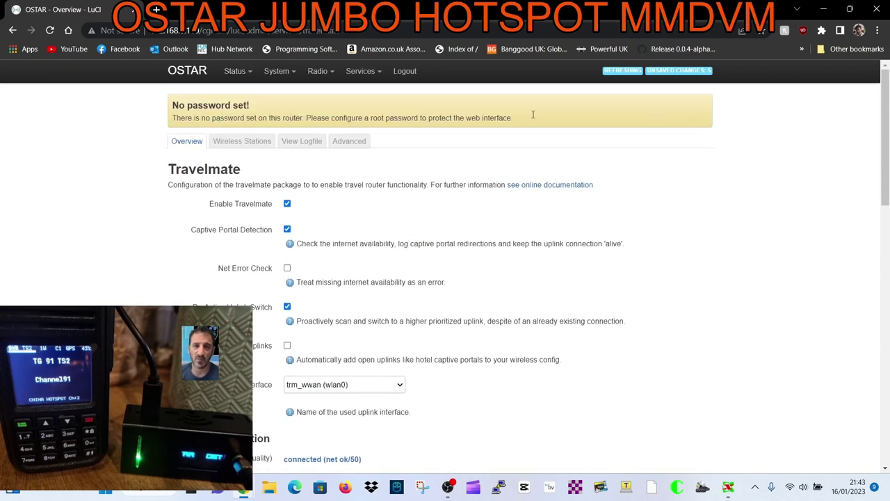
left_click(245, 140)
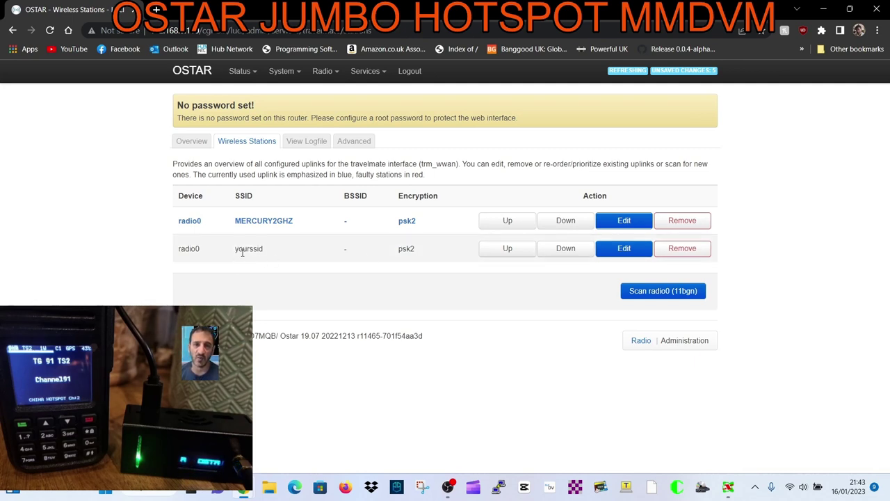
left_click(658, 293)
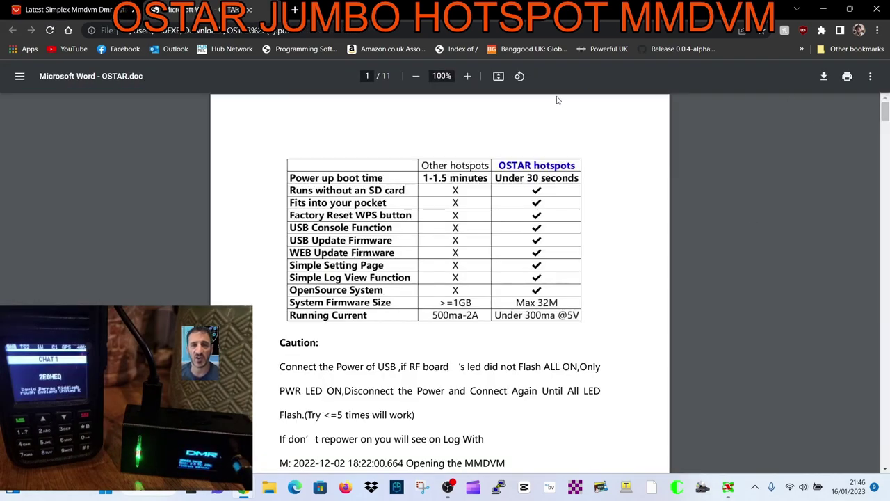
Find the Wireless Stations scan instructions on page 5 of the OSTAR PDF manual, with its pages enlarged to 150%
left_click(468, 76)
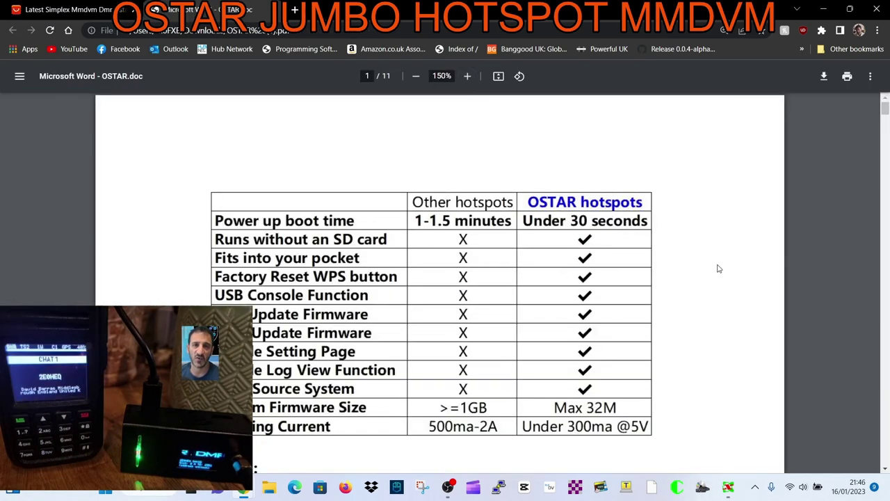
scroll(807, 334, "down", 10)
scroll(814, 341, "down", 20)
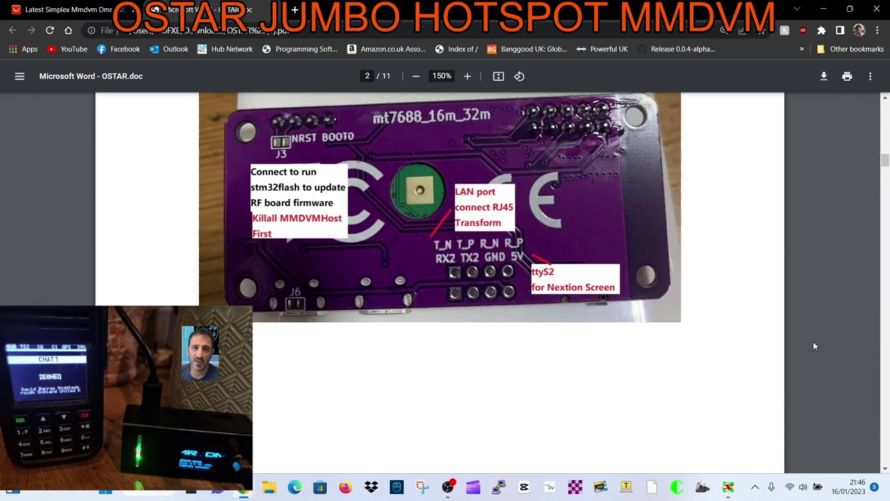
scroll(815, 346, "down", 20)
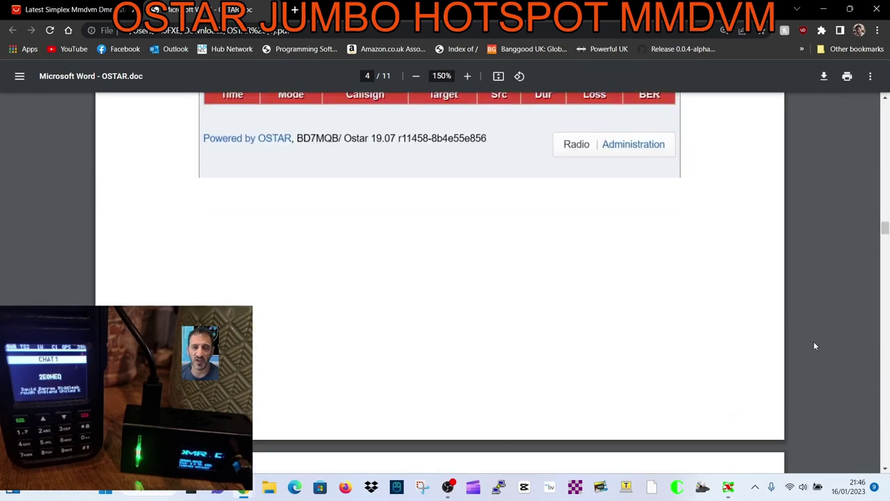
scroll(814, 341, "down", 3)
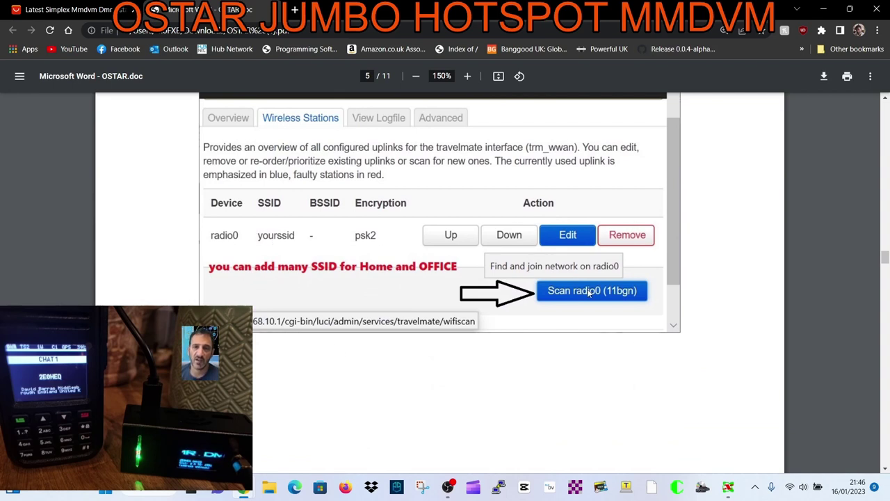
Read the manual's Wi-Fi instructions on pages 6 to 8, covering adding an uplink, its SSID, encryption and WPA passphrase, and checking the connected station
scroll(626, 296, "down", 8)
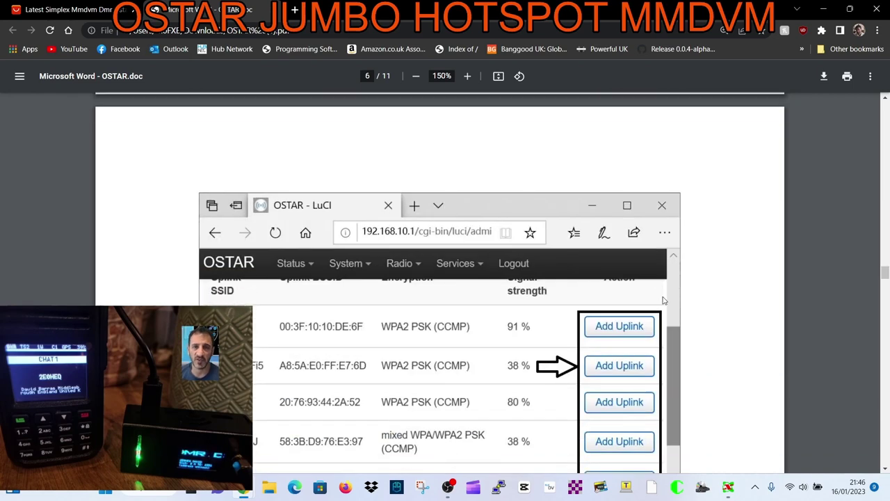
scroll(665, 301, "down", 3)
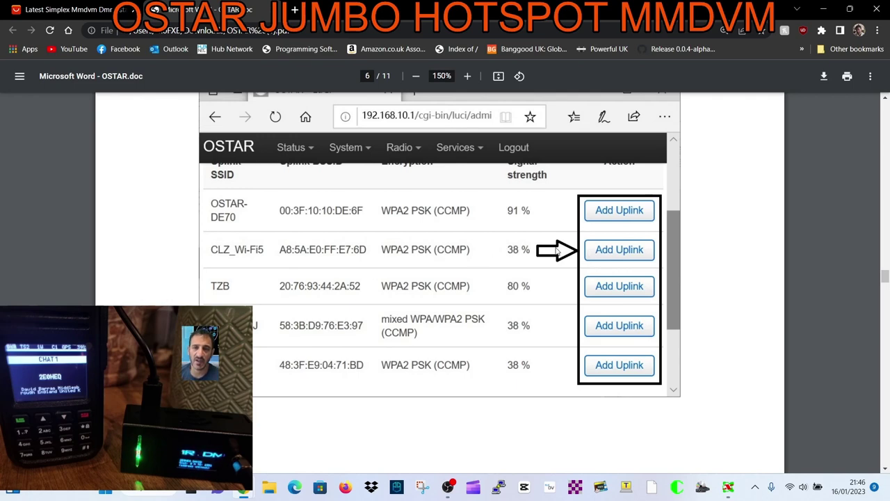
scroll(598, 255, "down", 8)
scroll(605, 251, "down", 15)
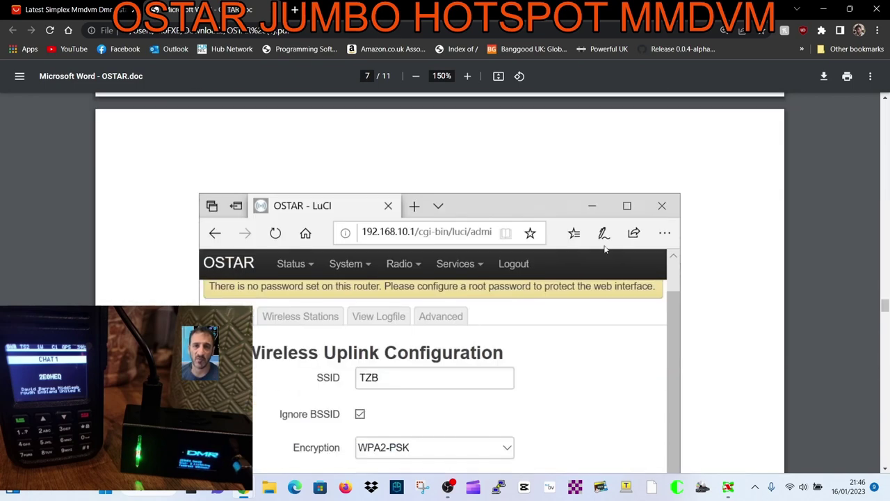
scroll(604, 250, "down", 2)
scroll(604, 250, "up", 2)
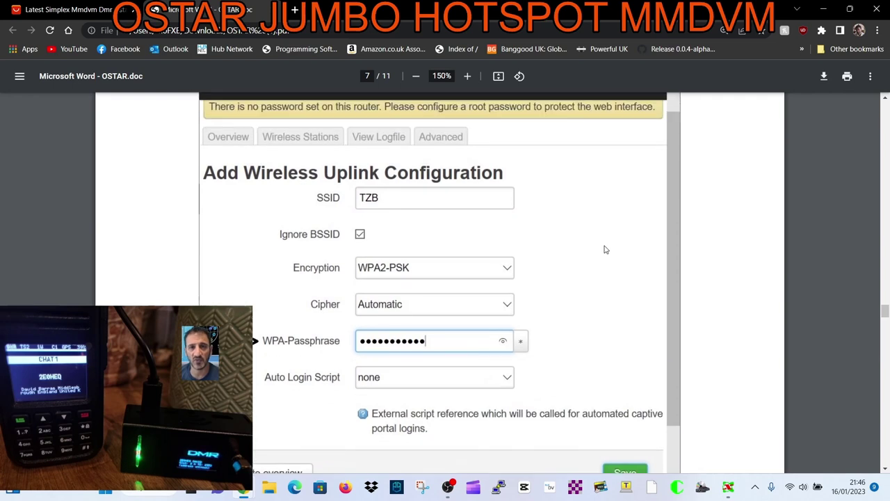
scroll(605, 249, "up", 2)
scroll(604, 250, "down", 2)
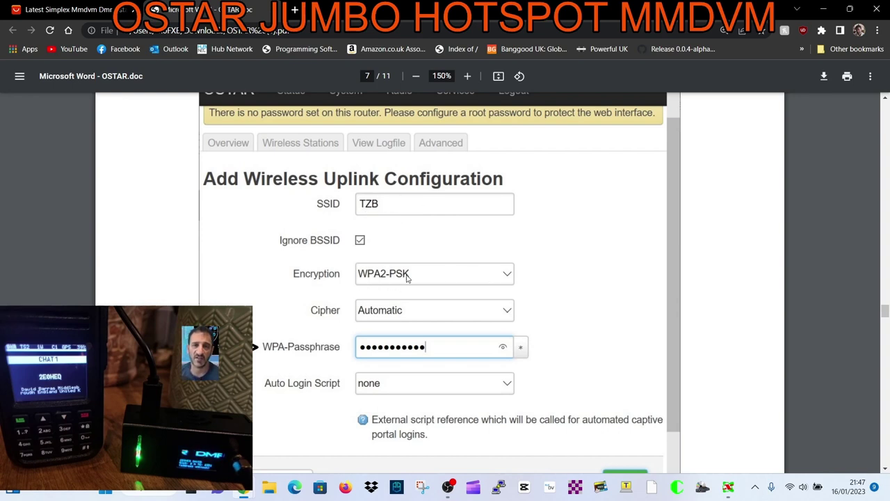
left_click(360, 240)
scroll(476, 299, "down", 1)
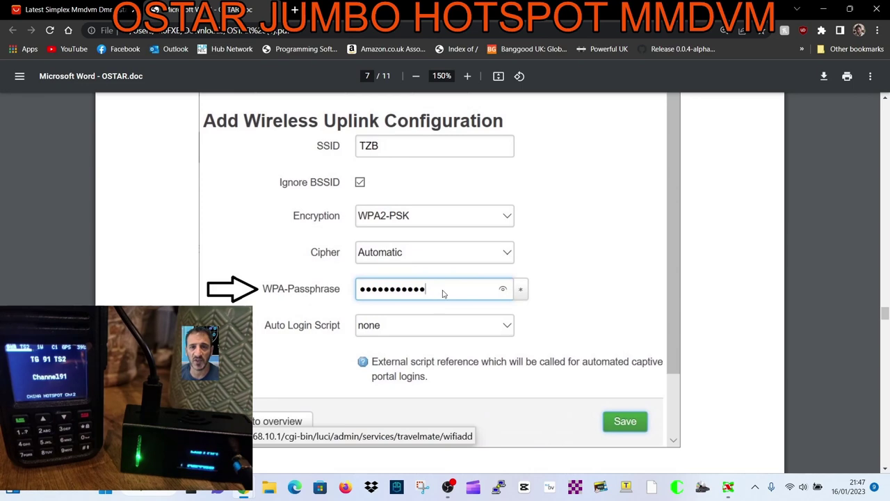
scroll(597, 346, "down", 10)
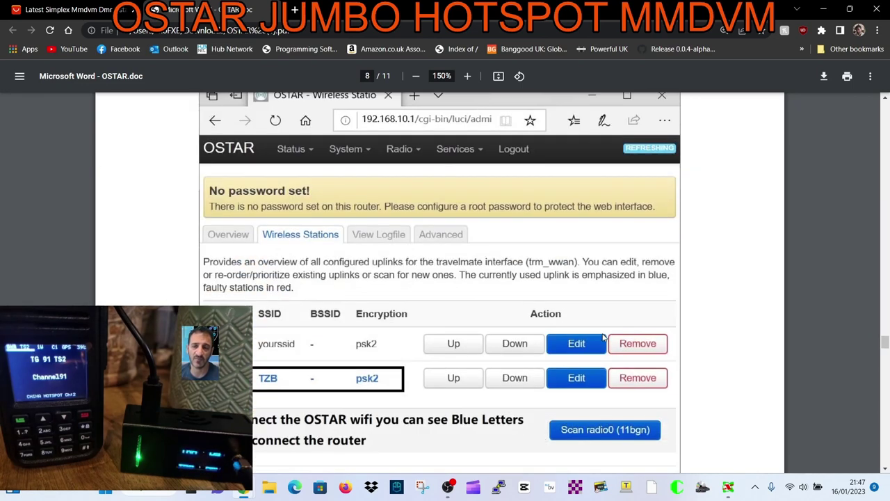
scroll(595, 331, "down", 1)
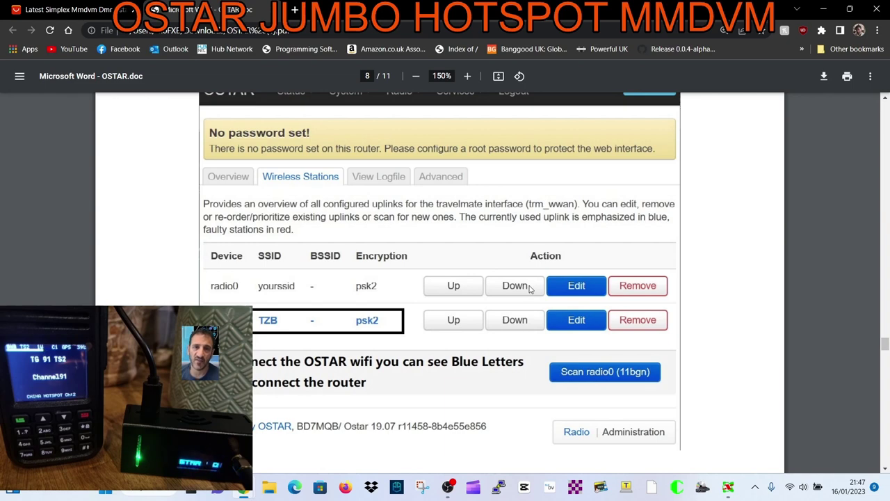
Read the manual's radio settings instructions on pages 8 and 9, covering the callsign, DMR ID, duplex mode, mode hang times and RX frequency
scroll(532, 288, "down", 8)
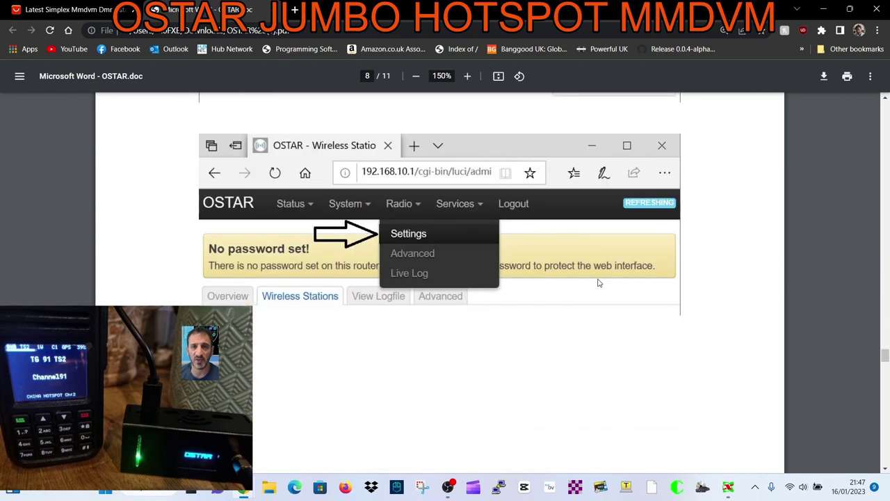
scroll(603, 283, "down", 8)
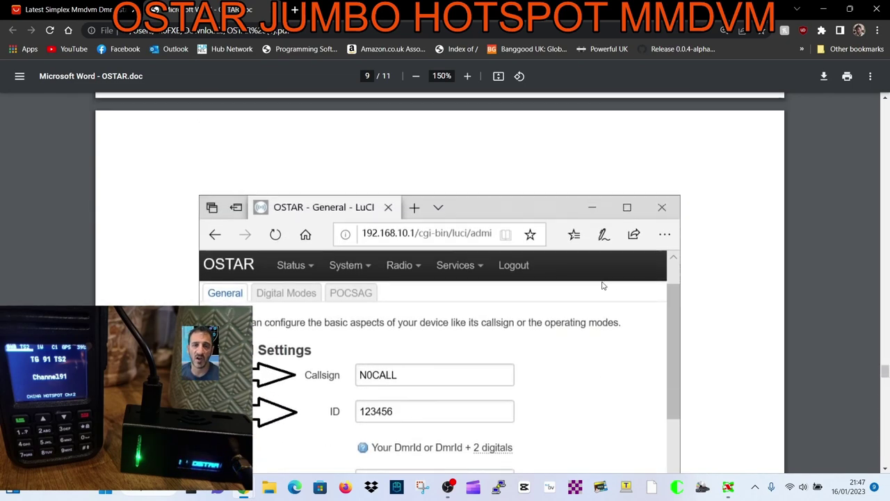
scroll(603, 285, "up", 4)
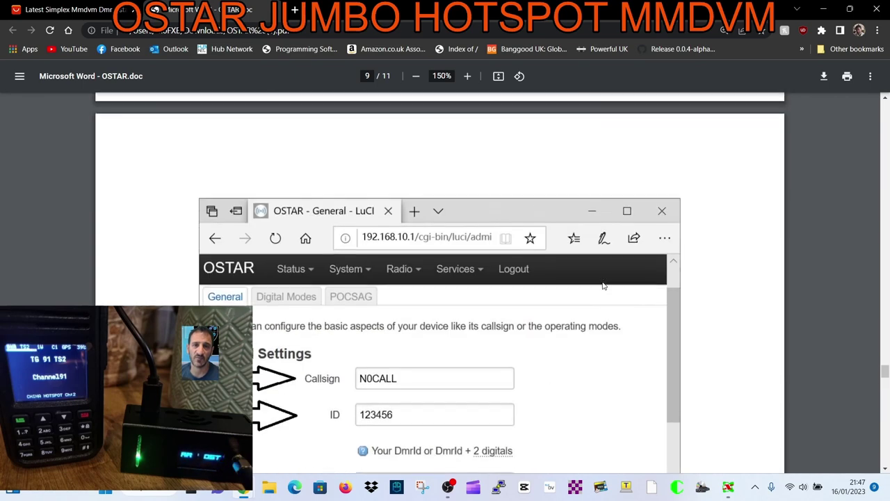
scroll(603, 286, "down", 2)
scroll(603, 285, "up", 2)
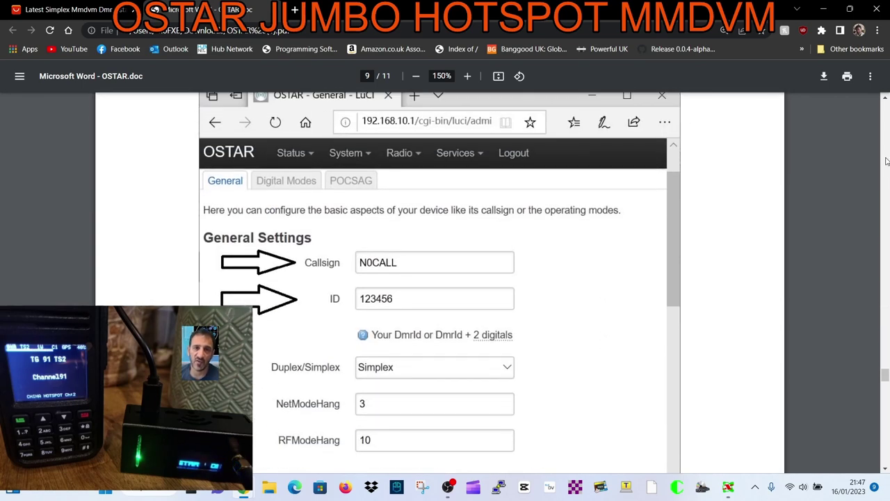
scroll(650, 207, "down", 4)
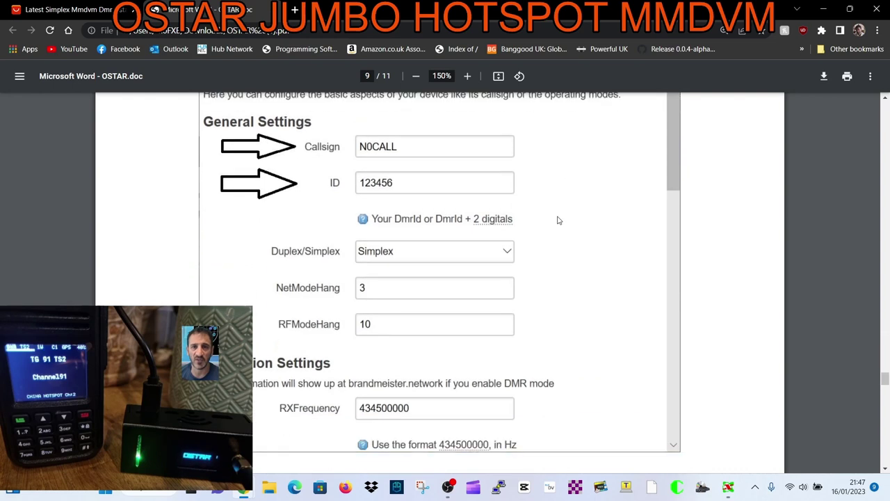
scroll(528, 206, "up", 2)
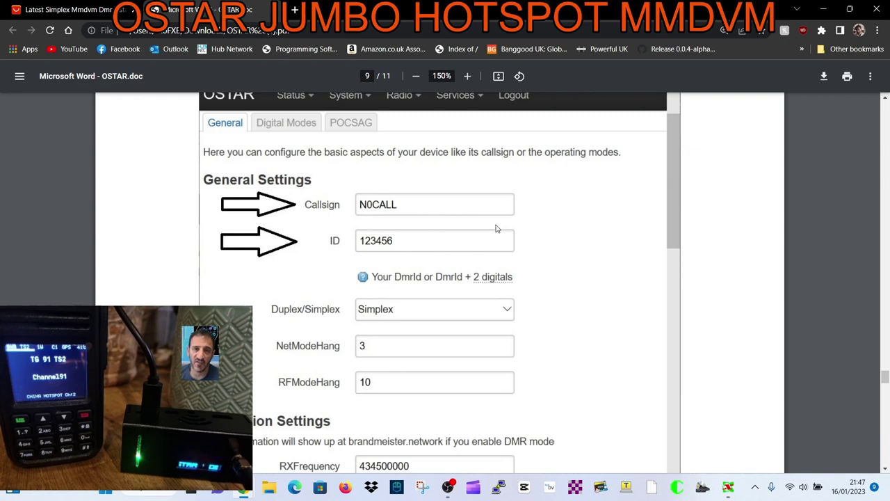
scroll(499, 229, "up", 3)
scroll(576, 199, "down", 3)
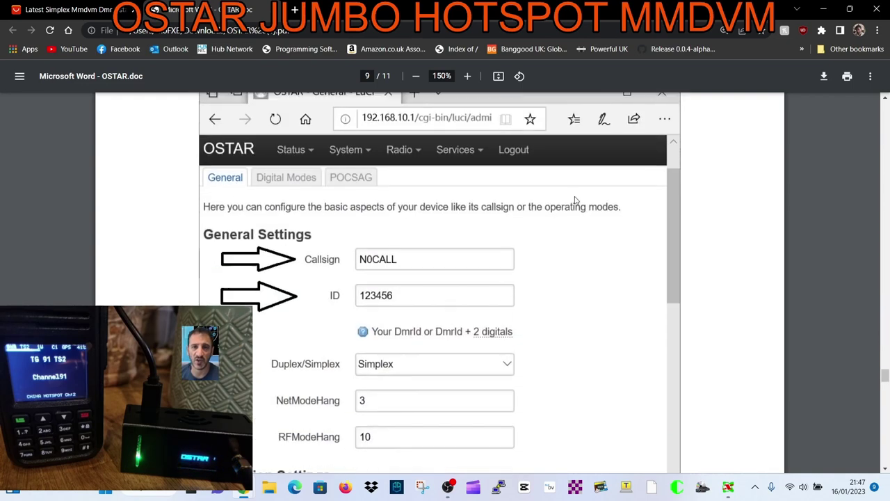
scroll(601, 199, "up", 3)
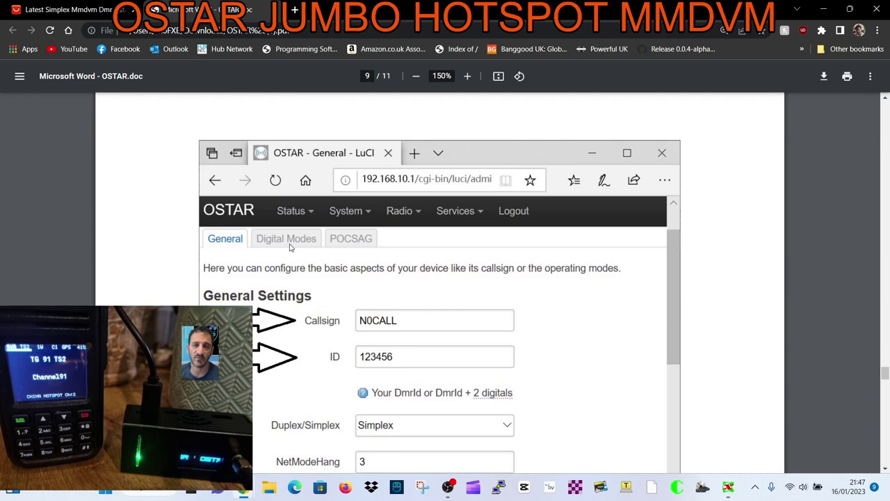
scroll(543, 227, "down", 3)
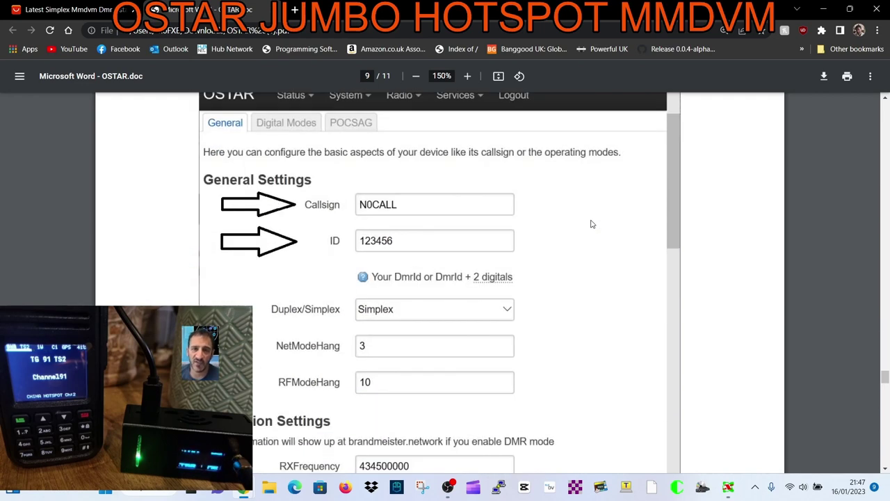
scroll(556, 223, "down", 4)
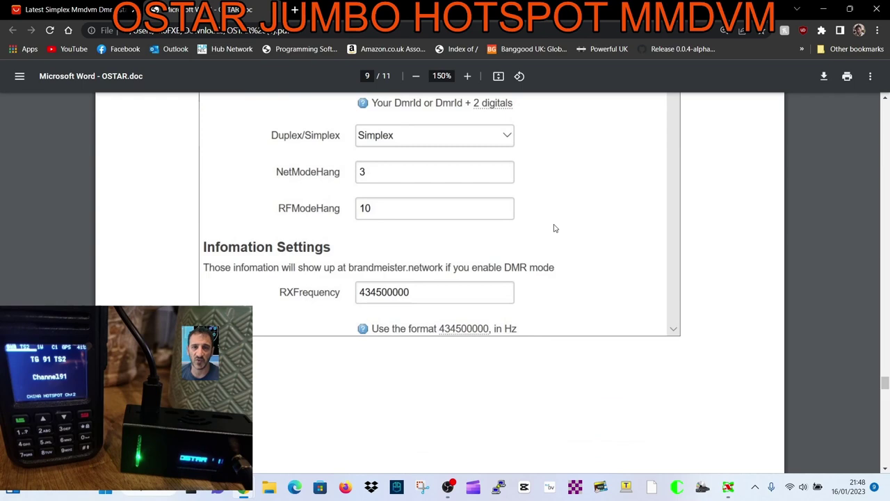
Examine page 10 of the manual for the DMR options, the DMR server choice and where to find the radio's Live Log
scroll(564, 232, "down", 5)
scroll(577, 238, "down", 10)
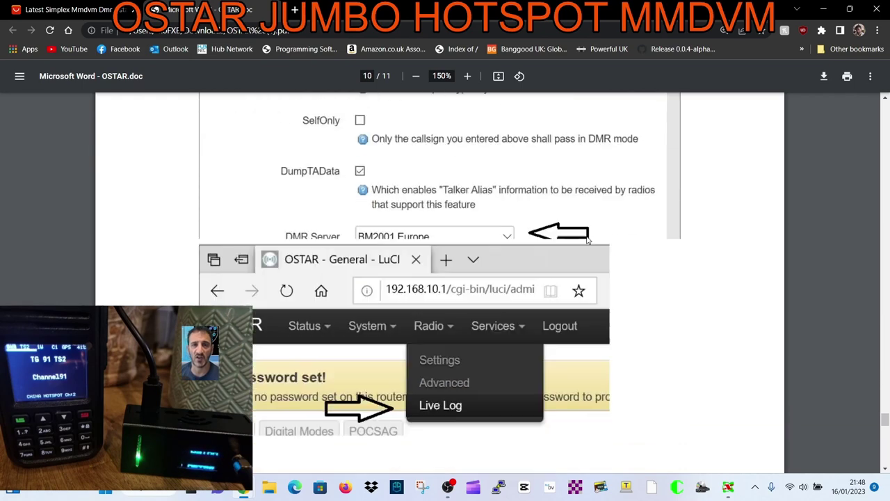
scroll(588, 240, "down", 4)
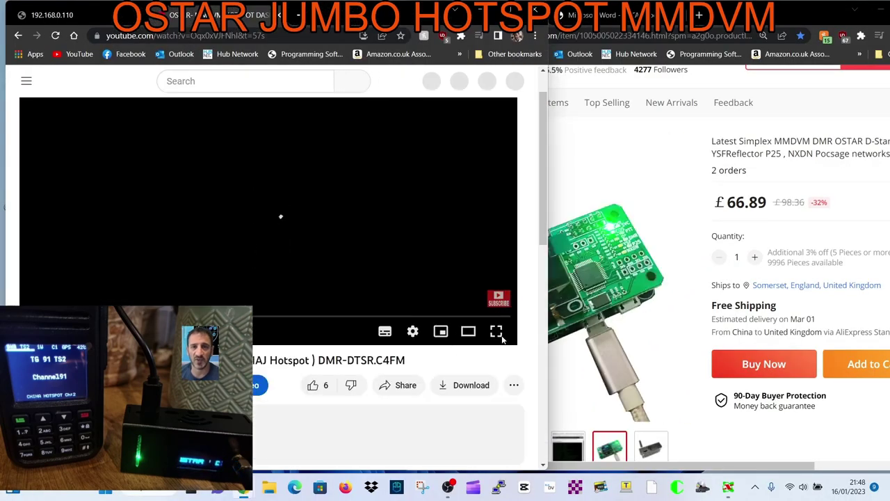
Show the YouTube video about the OSTAR MMDVM hotspot dashboard in full screen
left_click(498, 331)
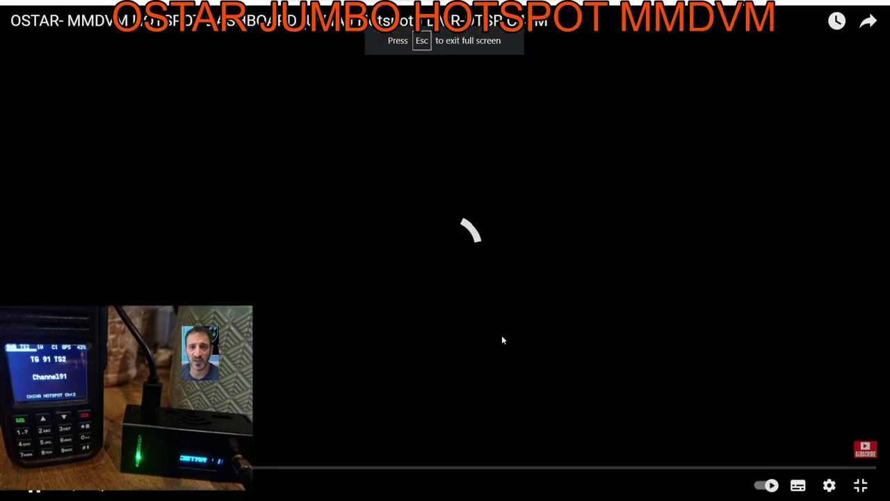